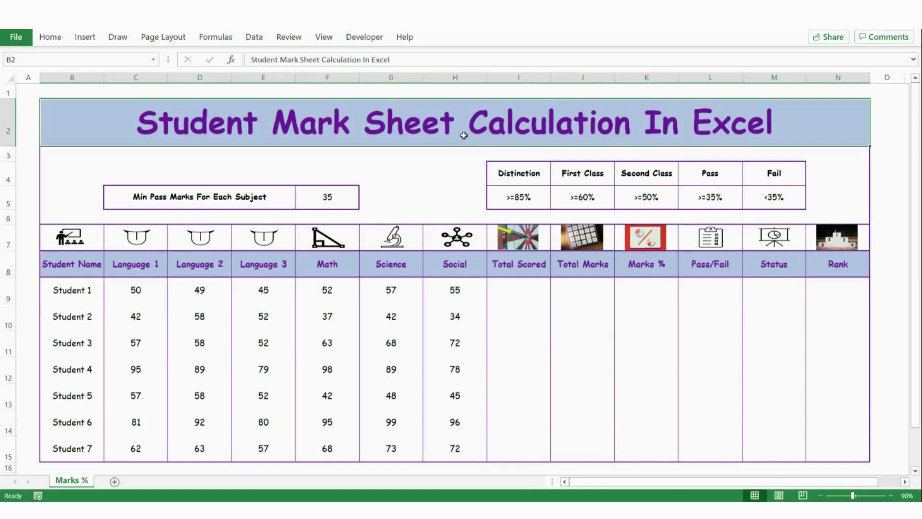
Examine the Student Name column and the marks columns for Language 1 to 3, Math, Science and Social
click(75, 72)
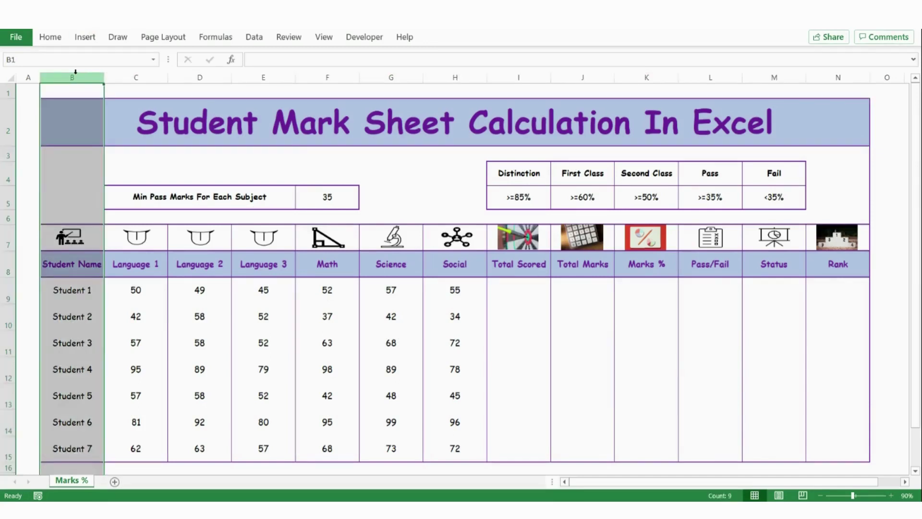
click(73, 288)
click(83, 446)
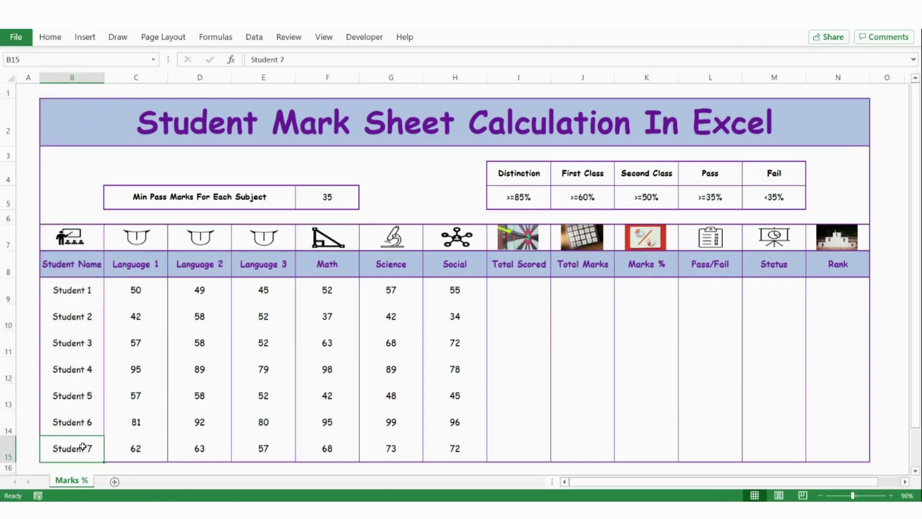
click(136, 77)
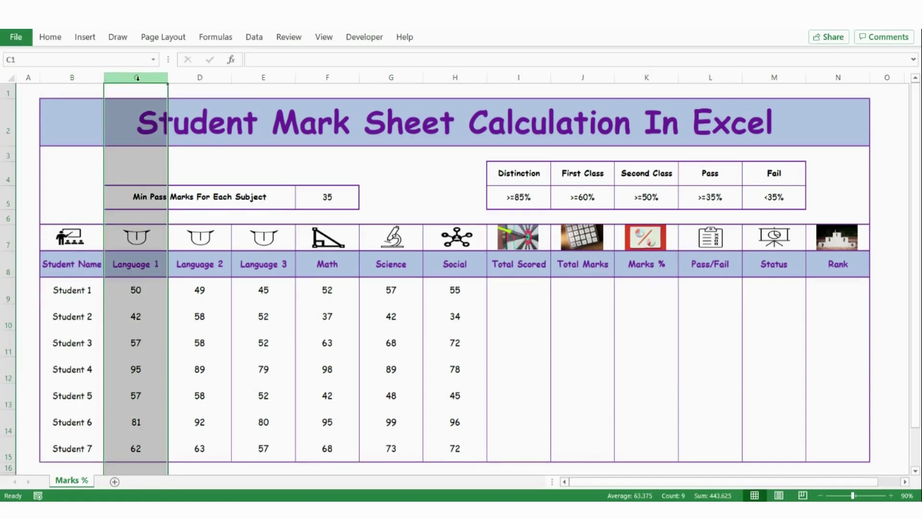
click(187, 74)
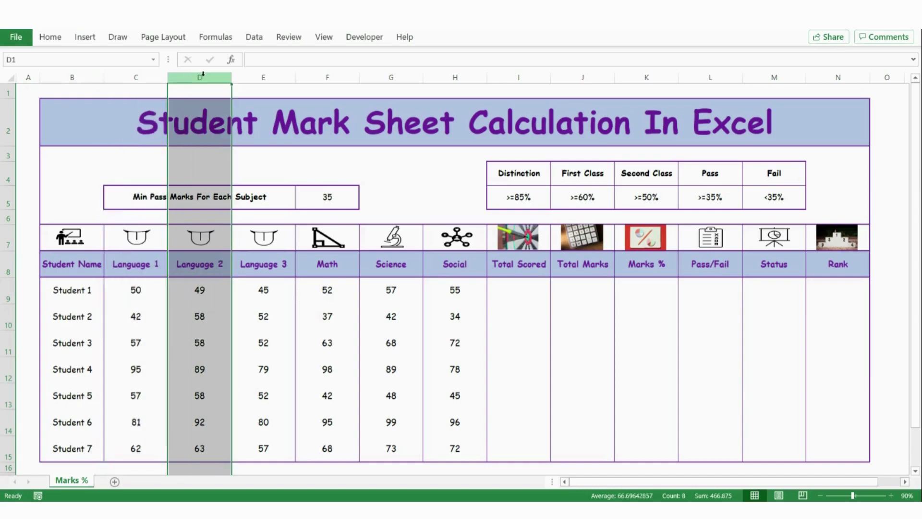
click(264, 75)
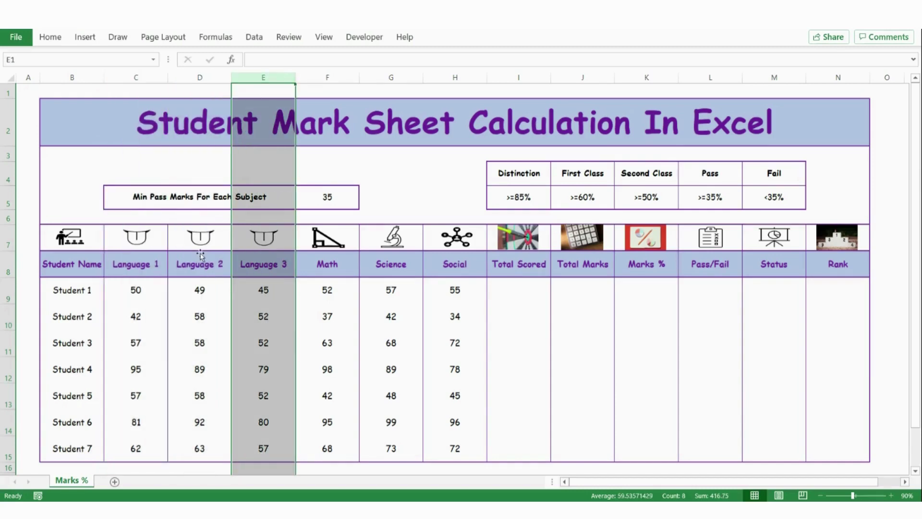
click(320, 77)
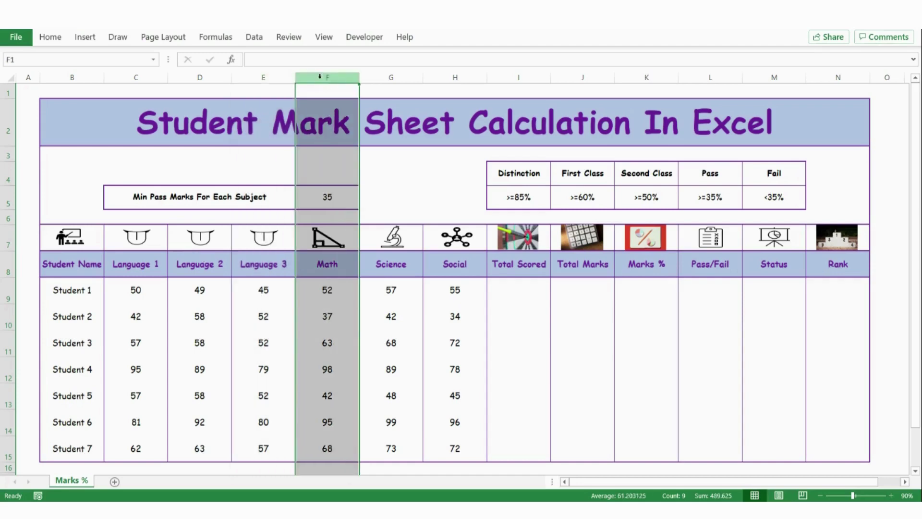
click(383, 73)
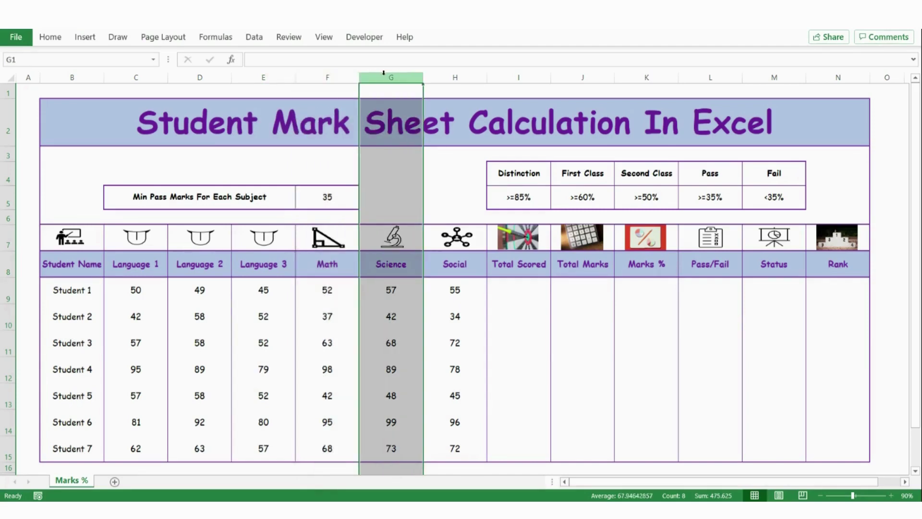
click(442, 75)
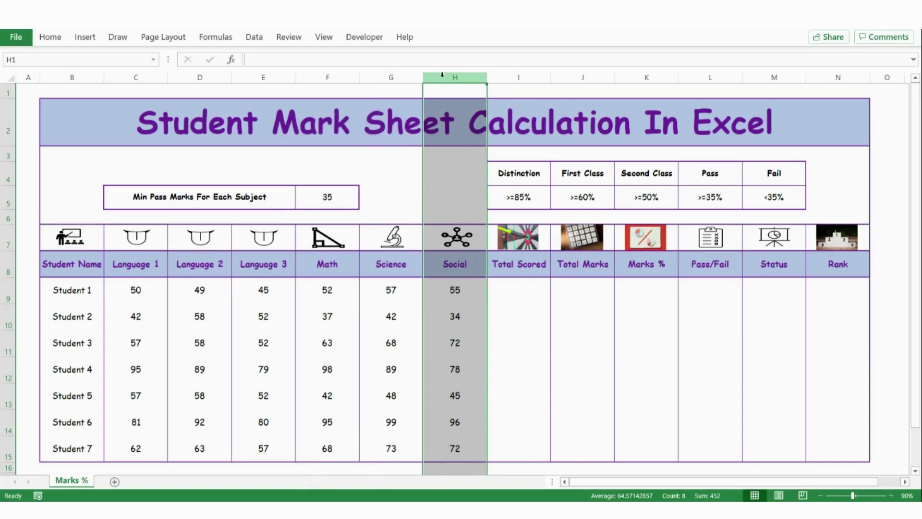
Calculate Total Scored for Student 1 with =SUM(C9:H9) in I9 and fill the formula down to Student 7
click(514, 272)
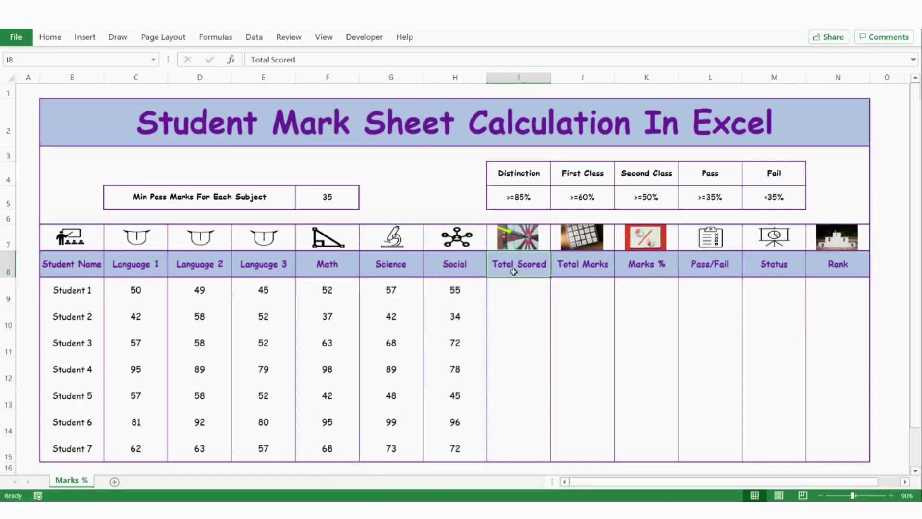
click(515, 286)
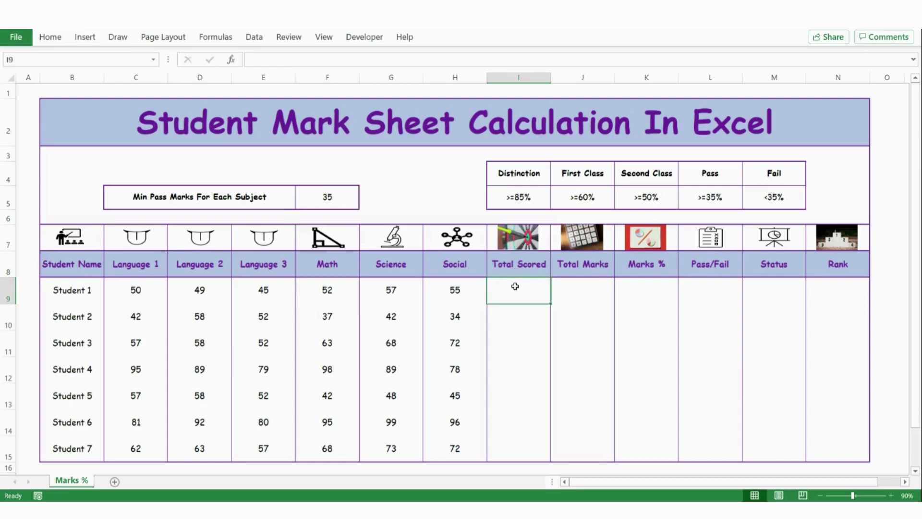
key(alt+equal)
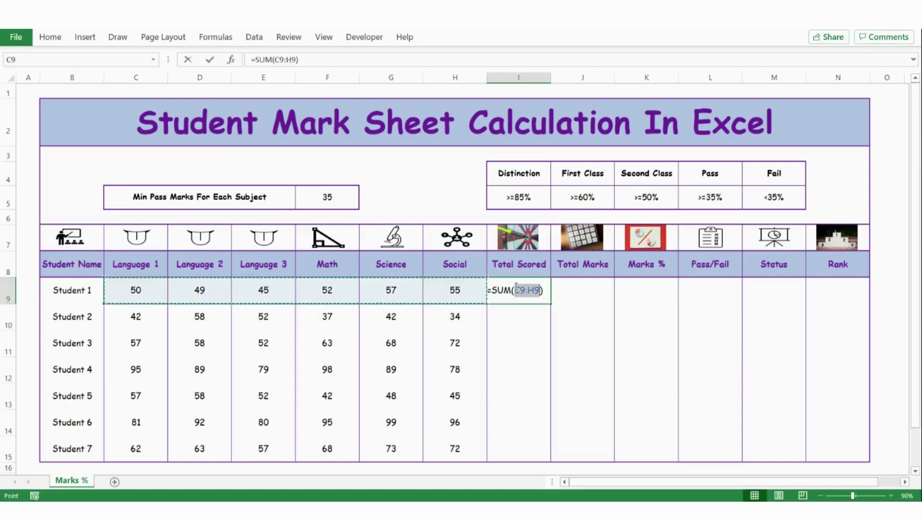
key(Return)
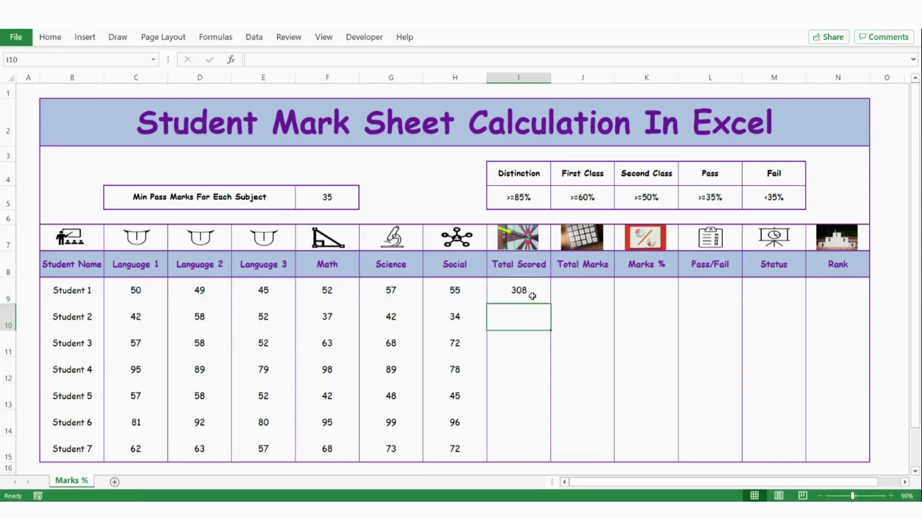
click(531, 295)
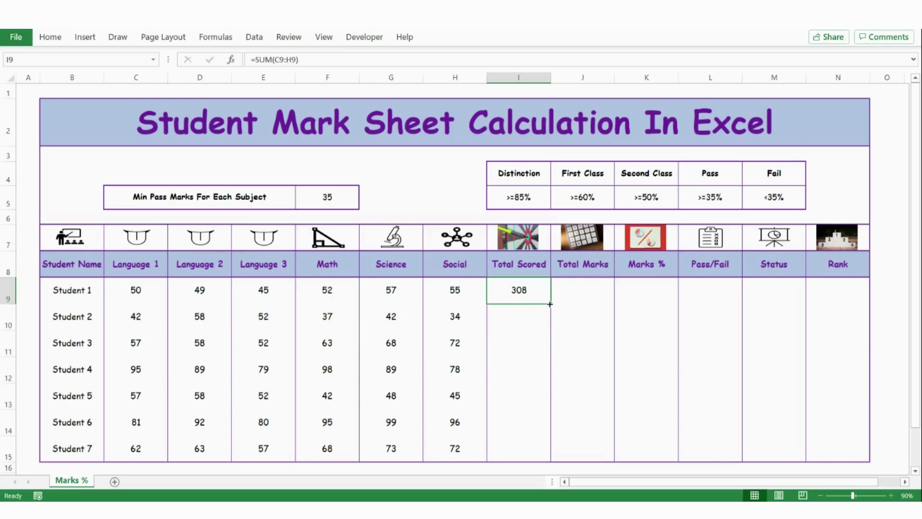
drag(549, 304, 550, 304)
double_click(549, 304)
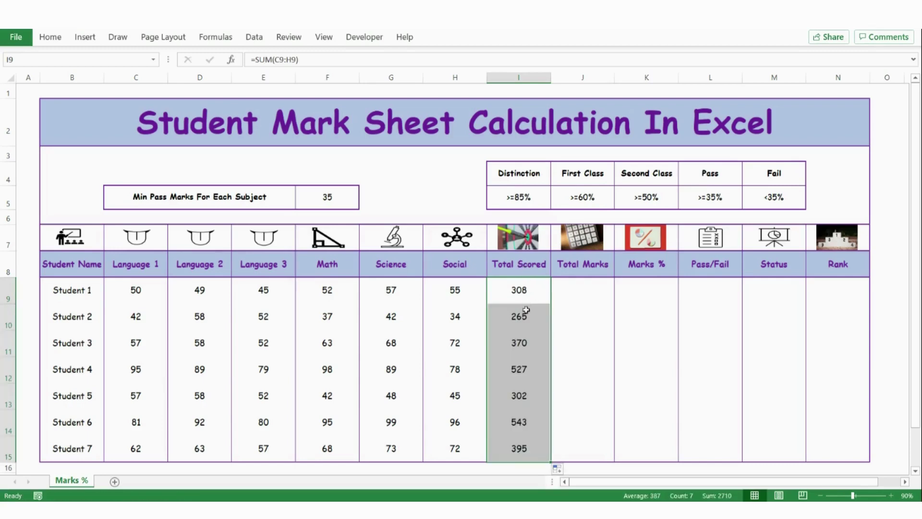
Enter =100*6 as Total Marks for Student 1 in J9 and fill it down to Student 7
click(576, 293)
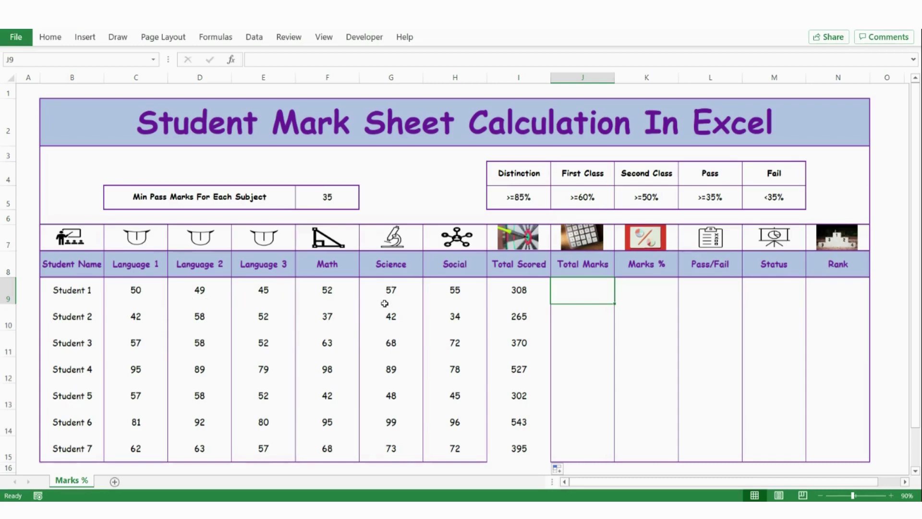
text(=1)
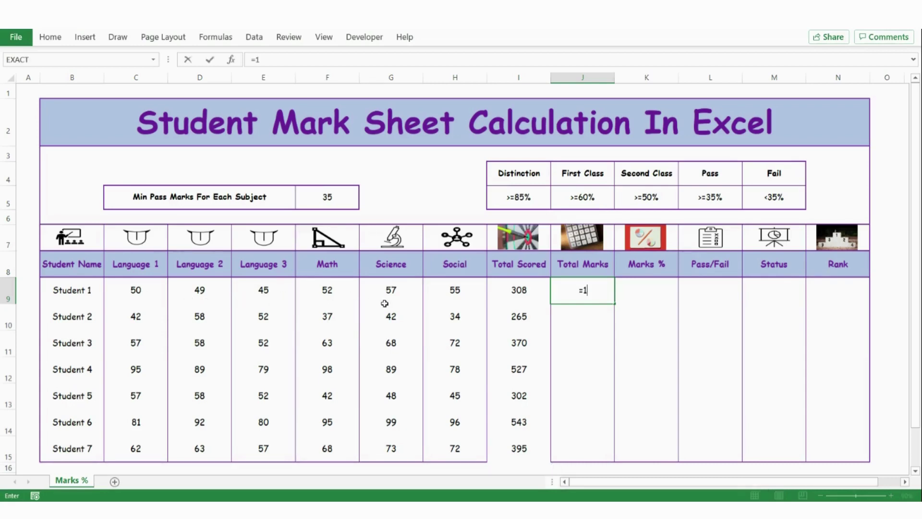
text(00*6)
key(Return)
click(588, 288)
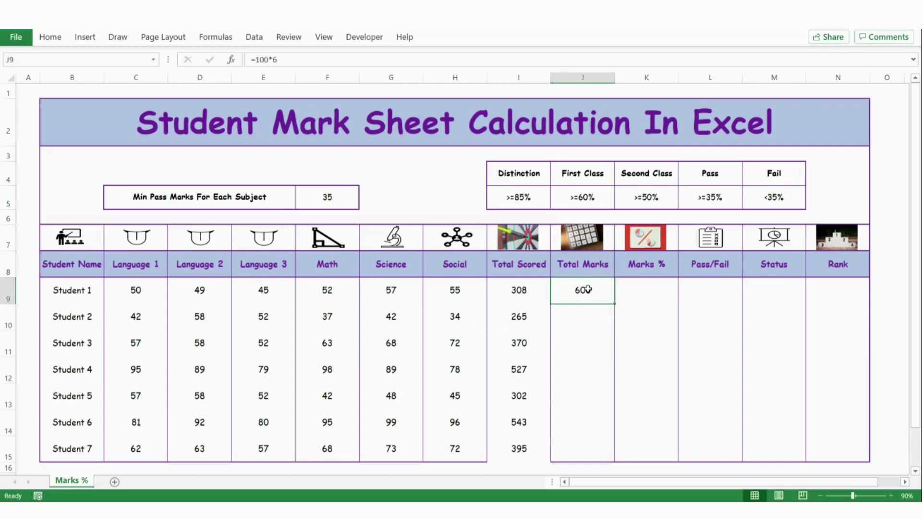
double_click(617, 305)
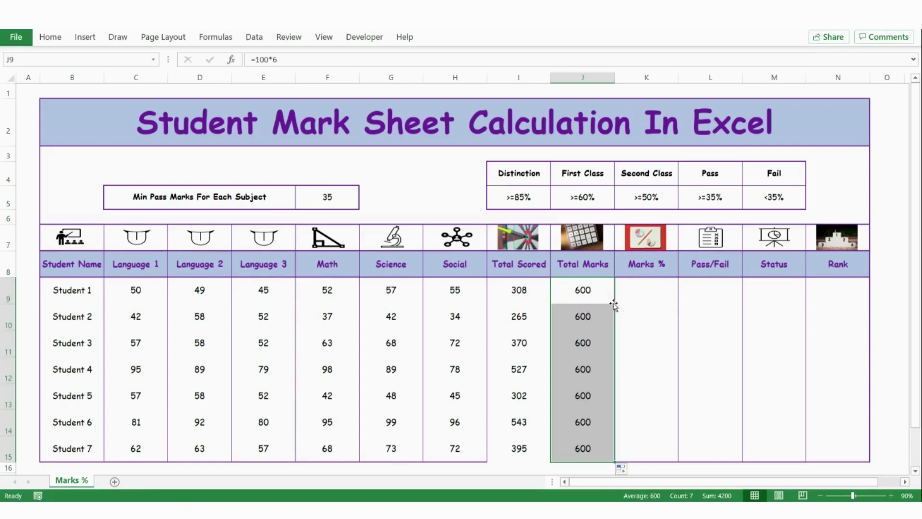
click(595, 297)
Calculate Marks % for Student 1 with =I9/J9 in K9 and fill the formula down to Student 7
click(639, 294)
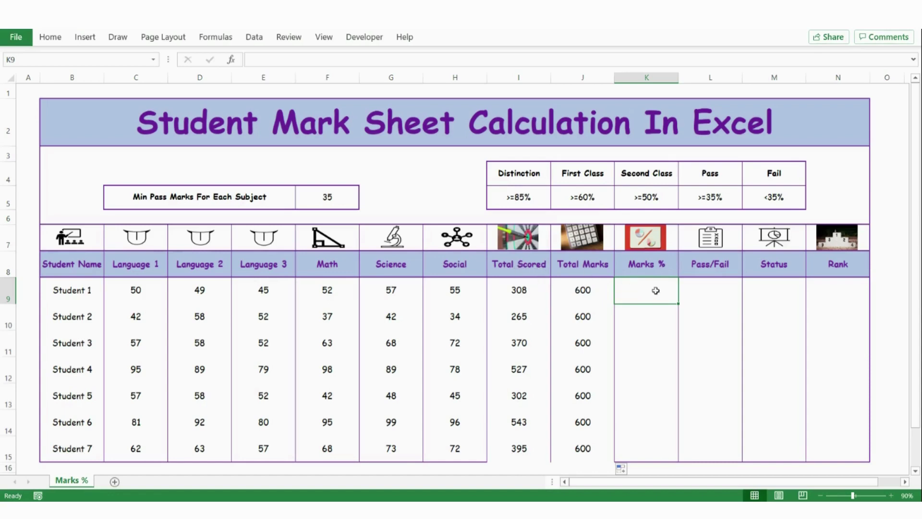
text(=)
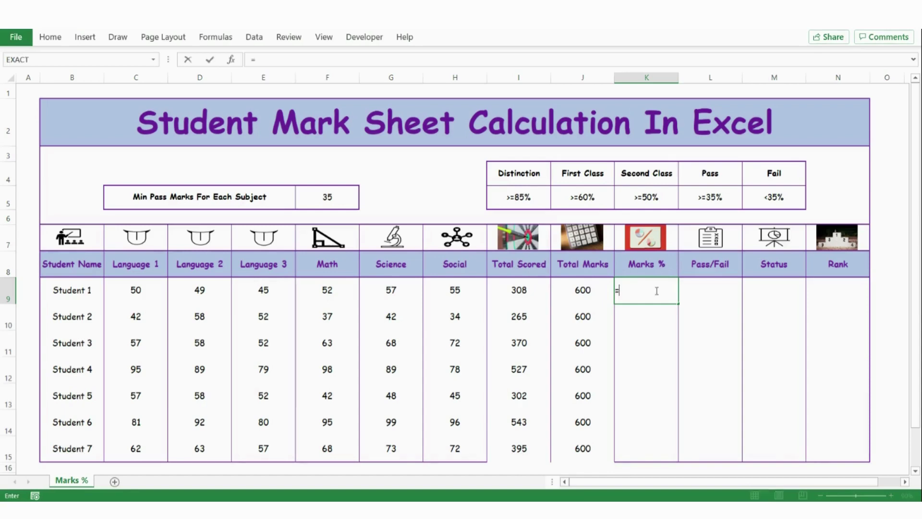
click(522, 290)
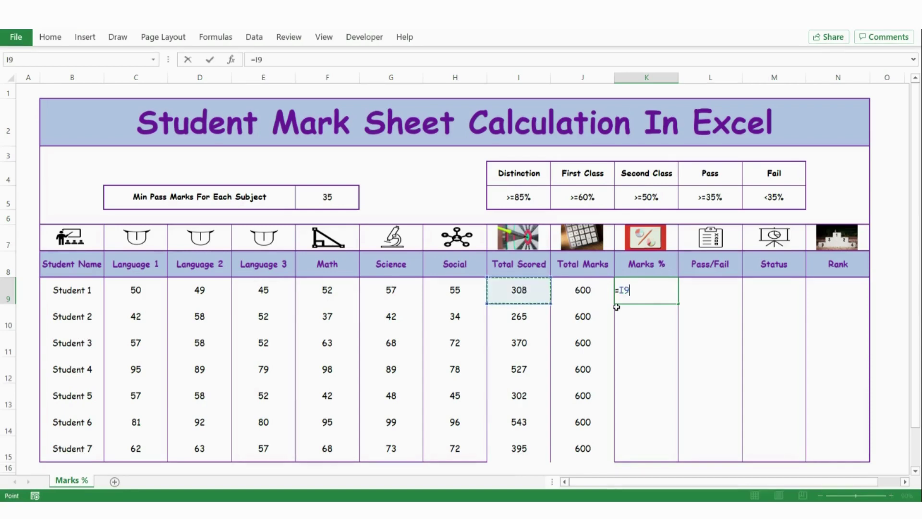
text(/)
click(588, 291)
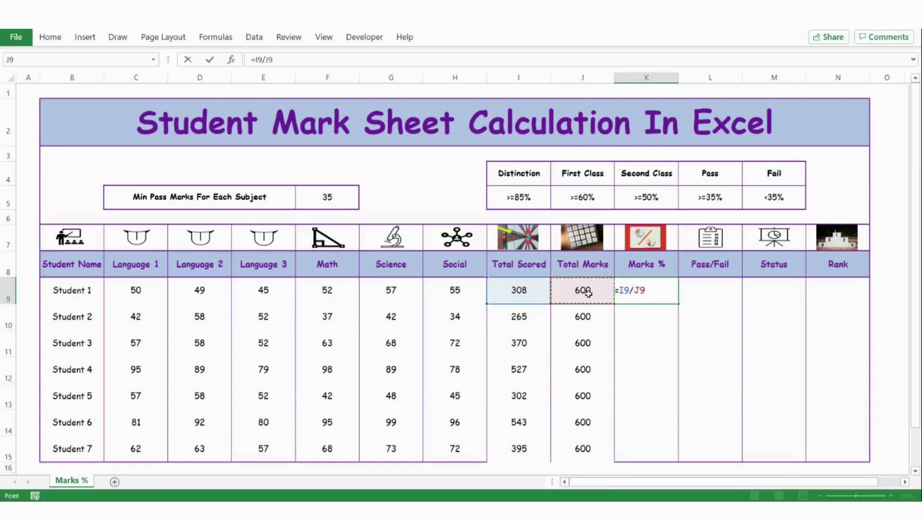
key(Return)
click(645, 289)
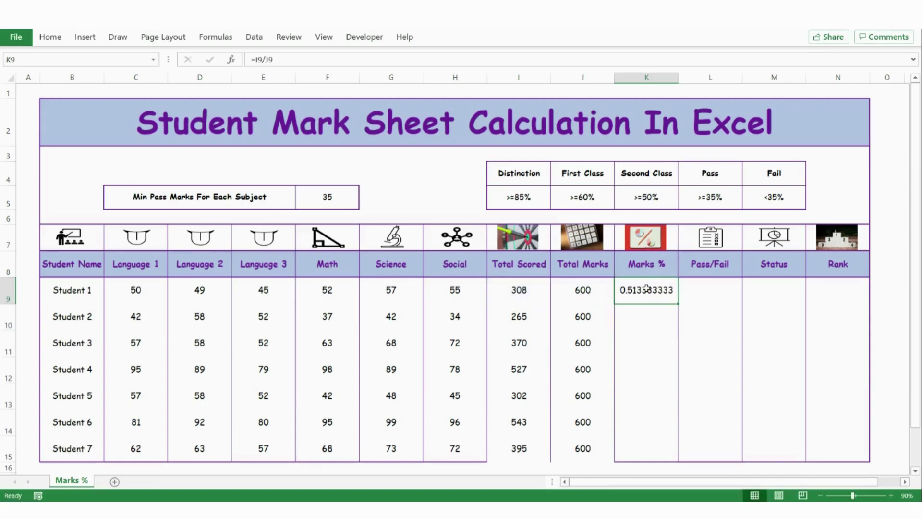
double_click(678, 305)
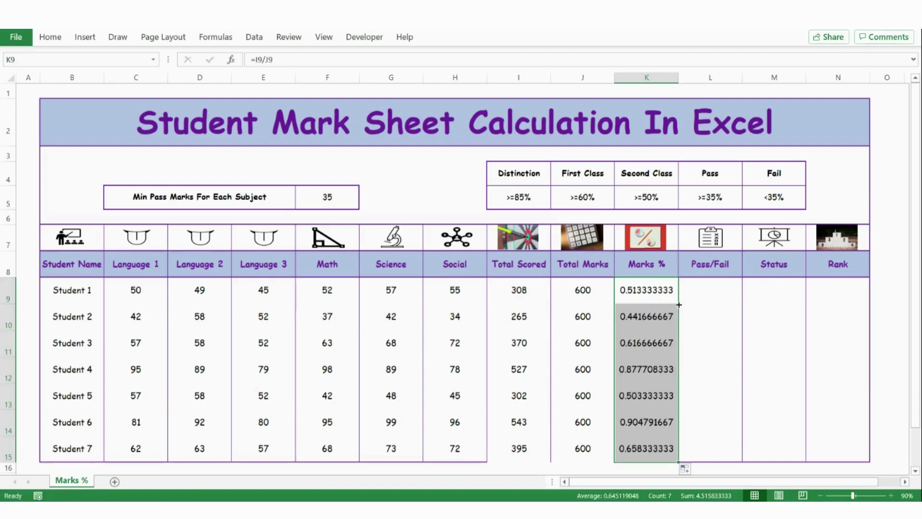
Format the Marks % values of all seven students, K9 to K15, as Percentage
click(656, 295)
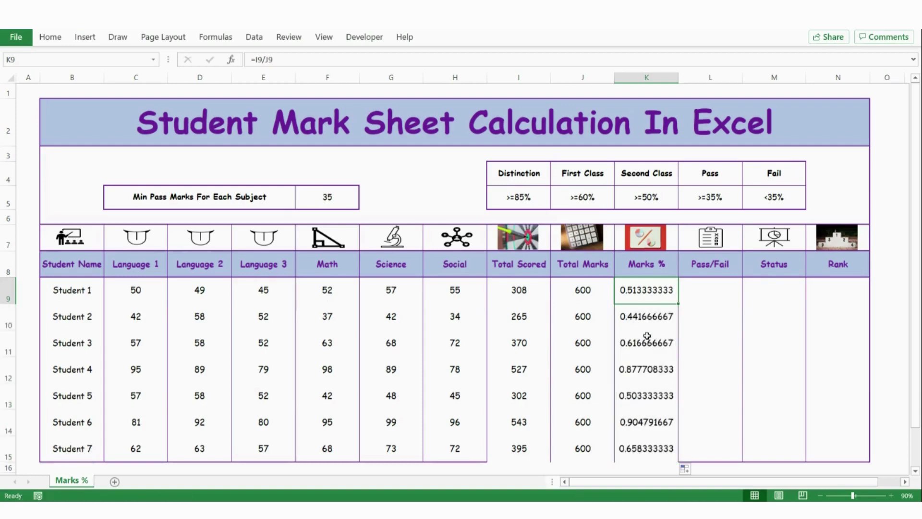
key(ctrl+shift+Down)
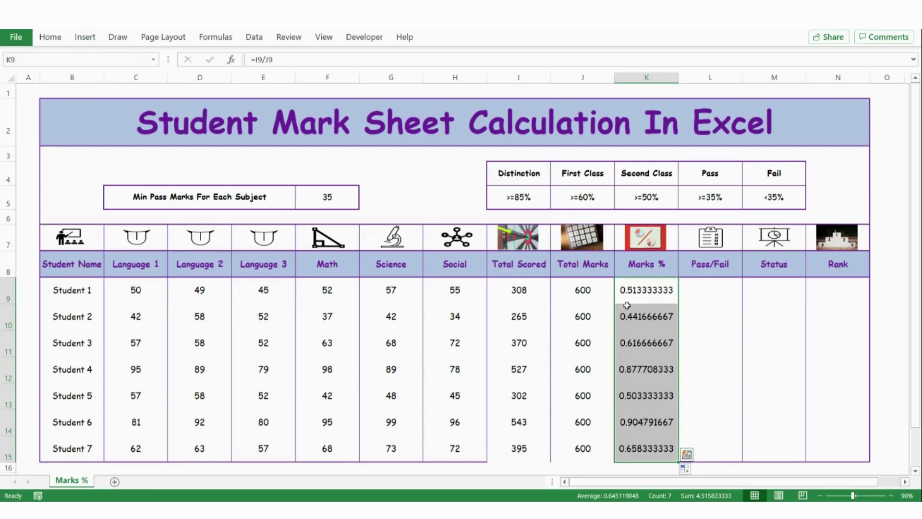
click(51, 40)
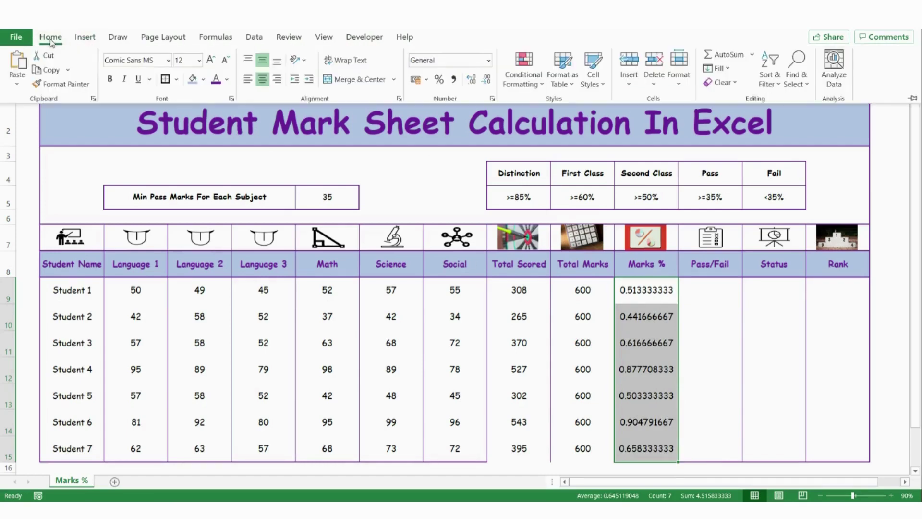
click(489, 60)
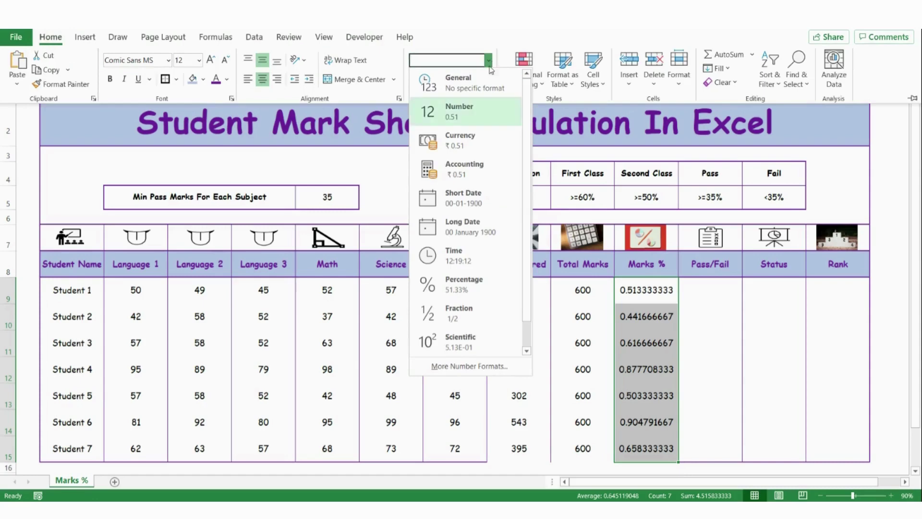
click(458, 292)
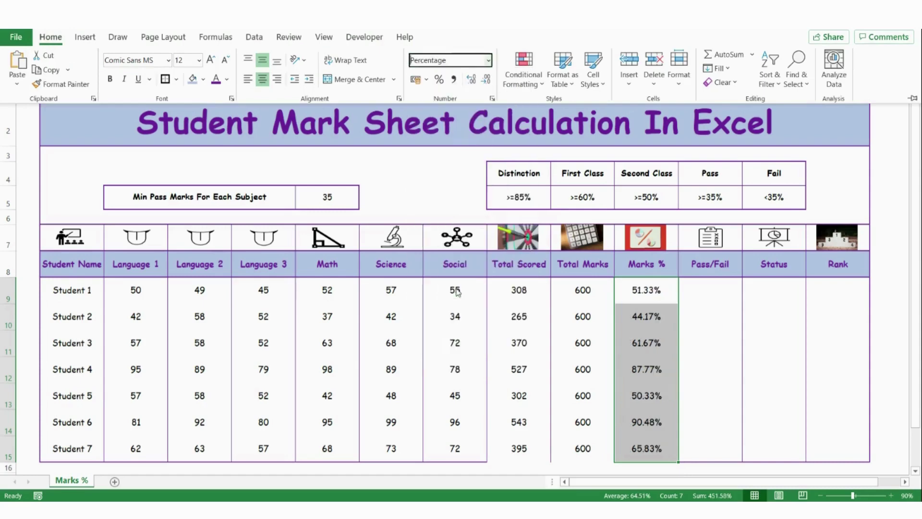
click(698, 294)
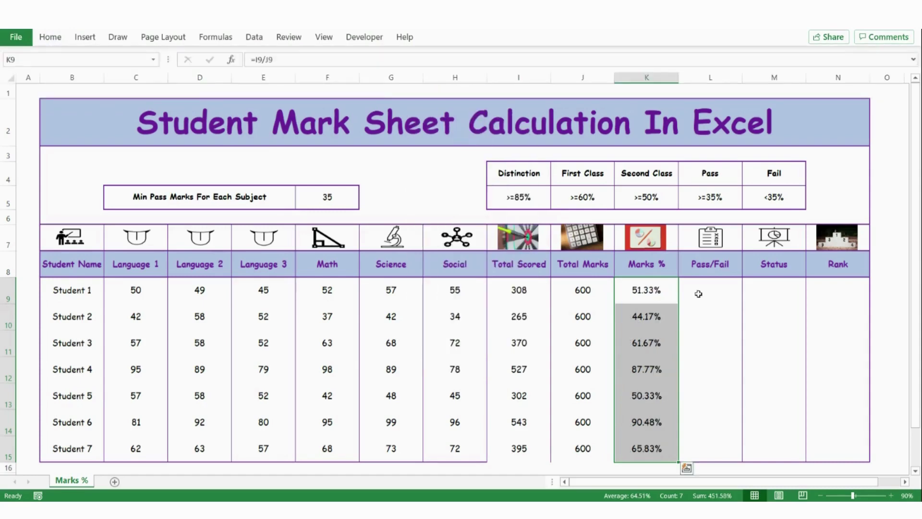
Start the Pass/Fail formula for Student 1 in L9 with =IF(AND(C9>=$F$5, testing Language 1 against the minimum pass mark
click(698, 293)
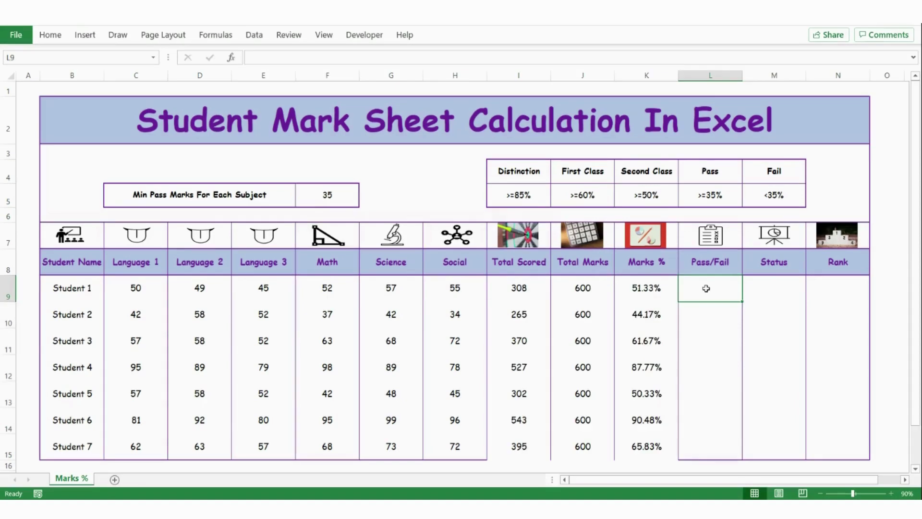
text(=)
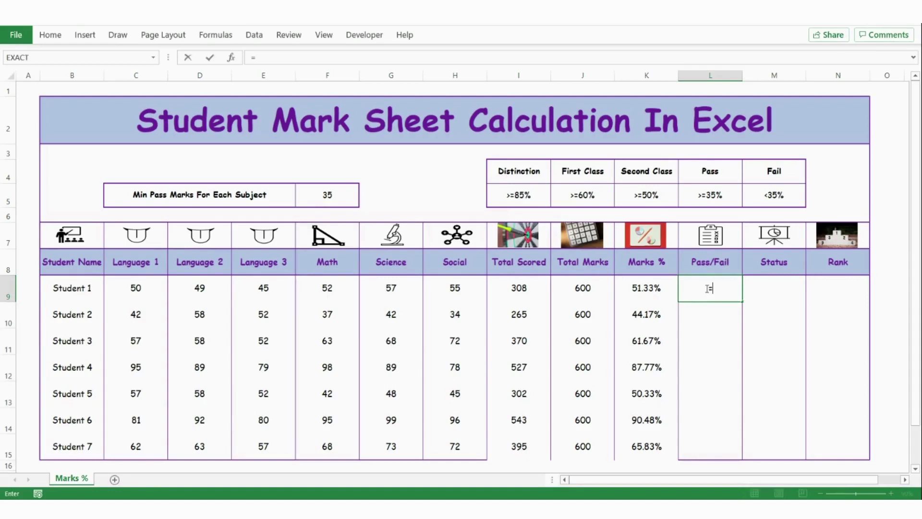
text(IF(and)
key(Tab)
click(140, 287)
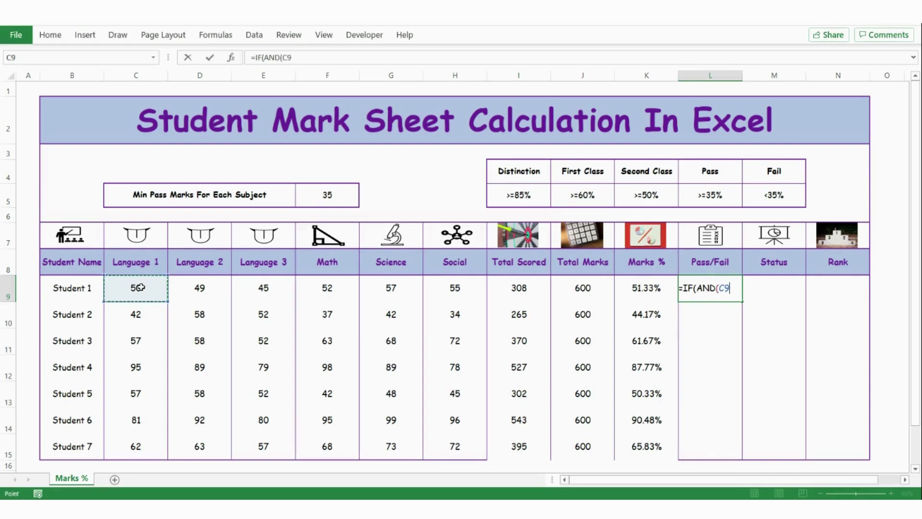
text(>=)
click(331, 194)
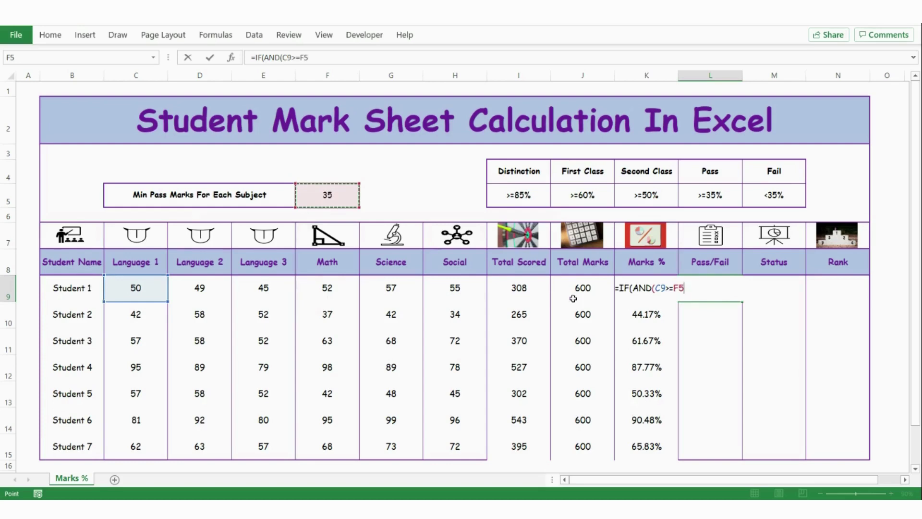
key(F4)
text(,)
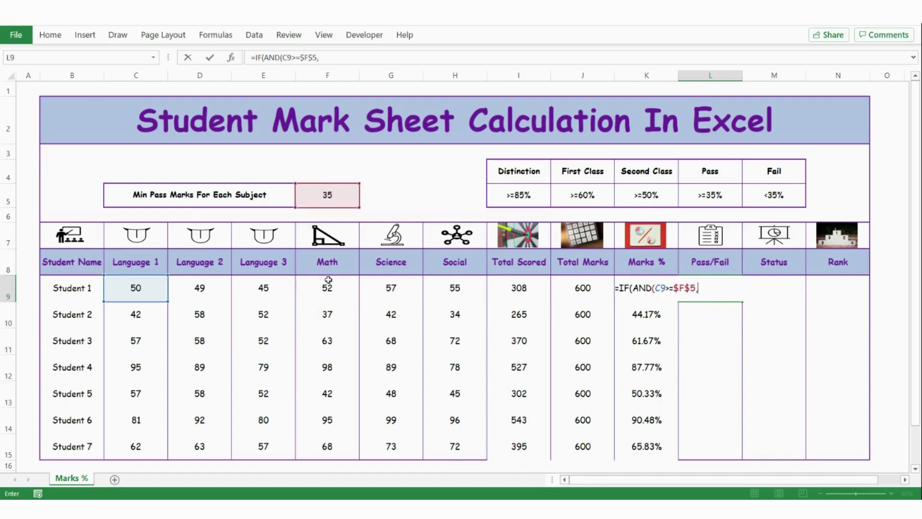
Add the Language 2 and Language 3 conditions D9>=$F$5 and E9>=$F$5 to the AND test in L9
click(185, 283)
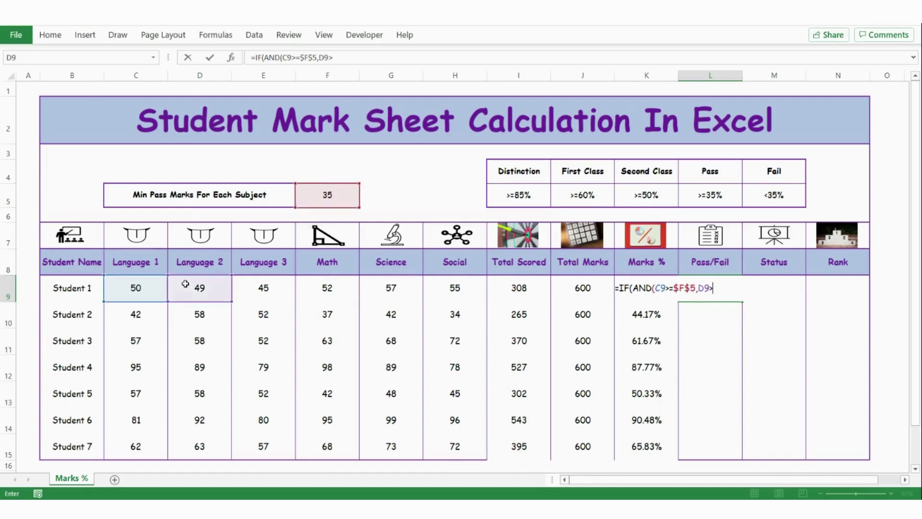
text(>=)
click(338, 205)
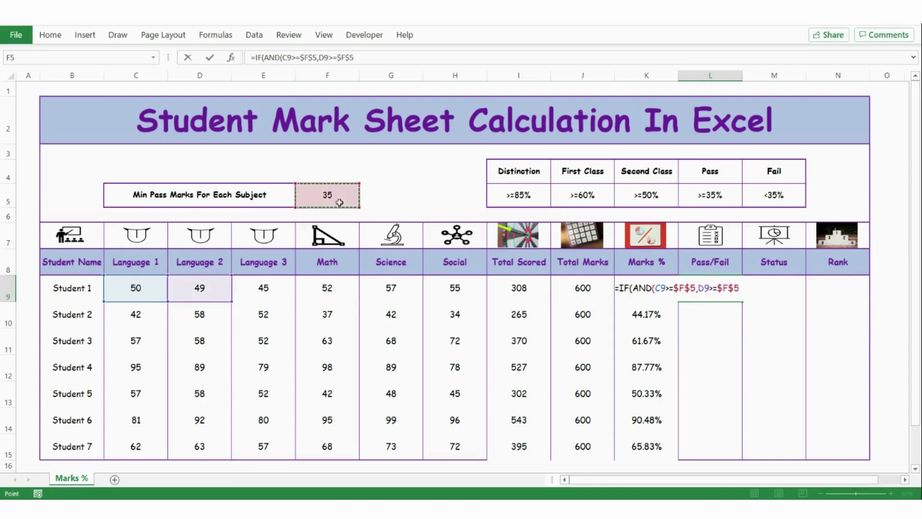
text(,)
click(274, 287)
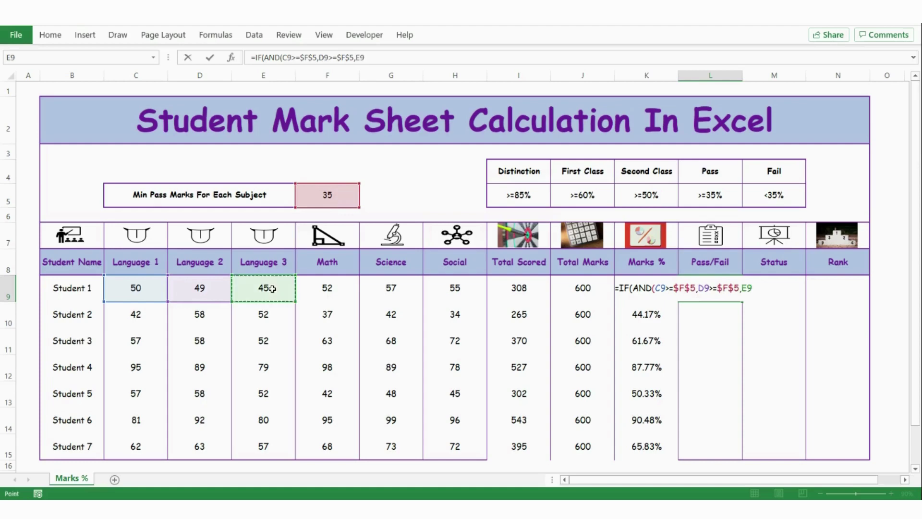
text(>=)
click(332, 196)
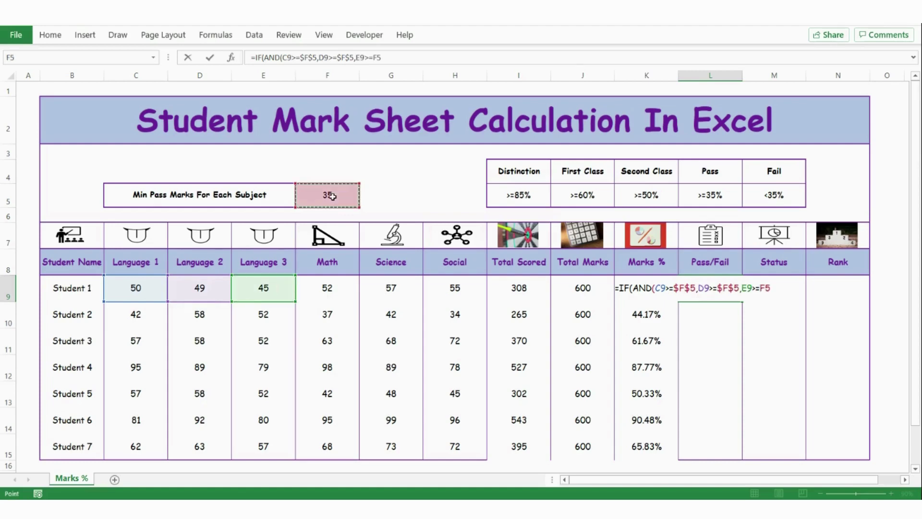
key(F4)
text(,)
Add the Math and Science conditions F9>=$F$5 and G9>=$F$5 to the AND test in L9
click(334, 289)
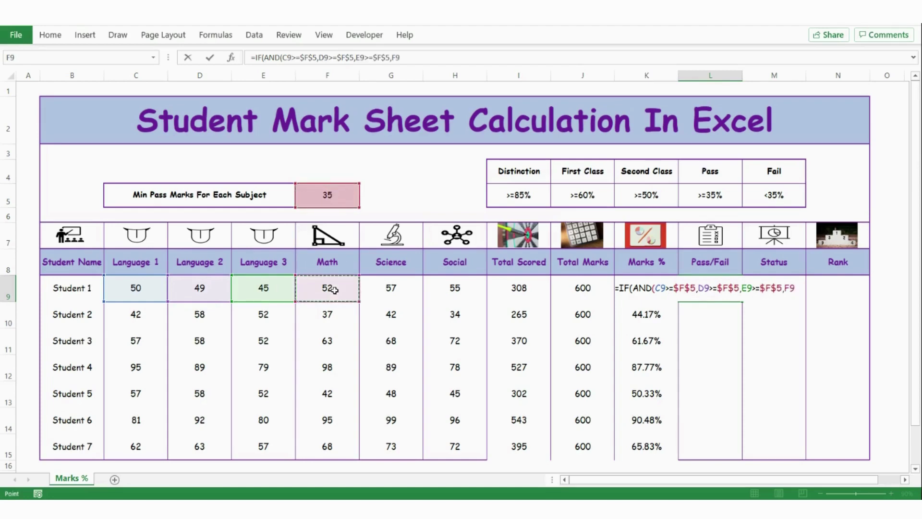
text(>=)
click(336, 196)
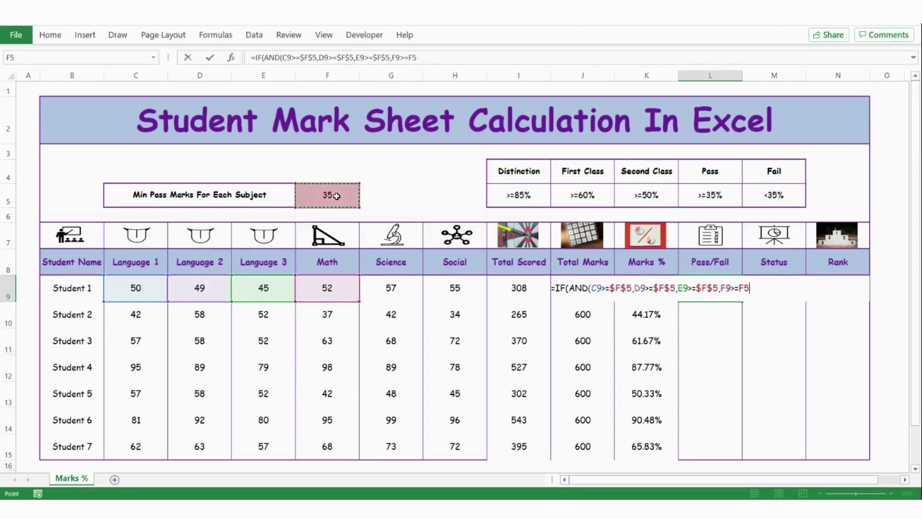
key(F4)
text(,)
click(396, 289)
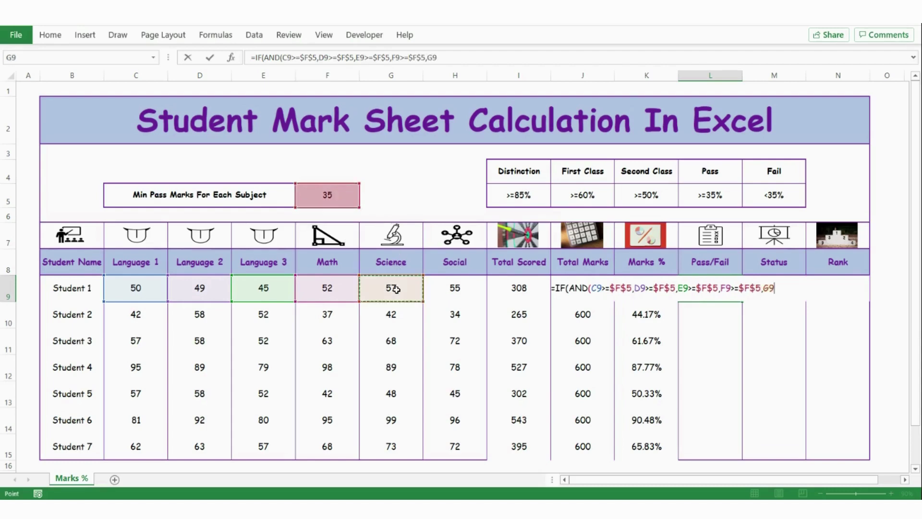
text(>=)
click(335, 197)
key(F4)
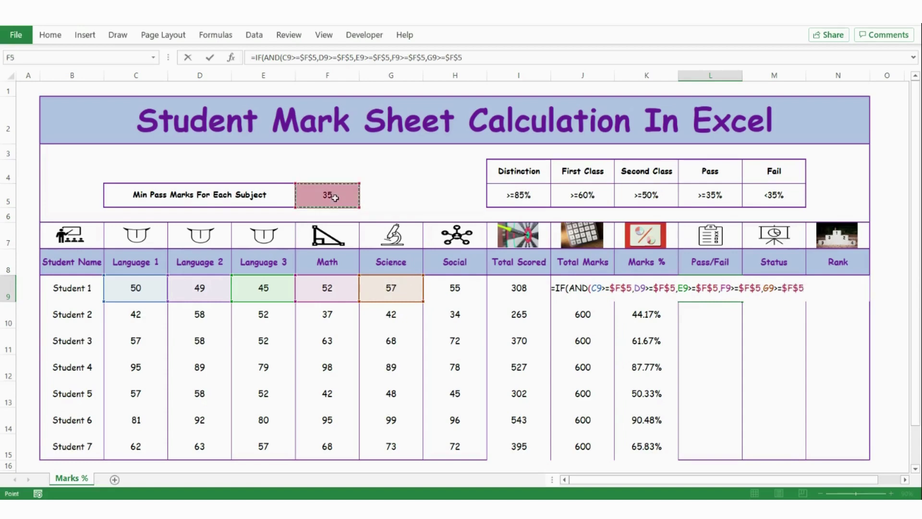
text(,)
Add the Social condition H9>=$F$5 as the last test inside the AND function in L9
click(456, 288)
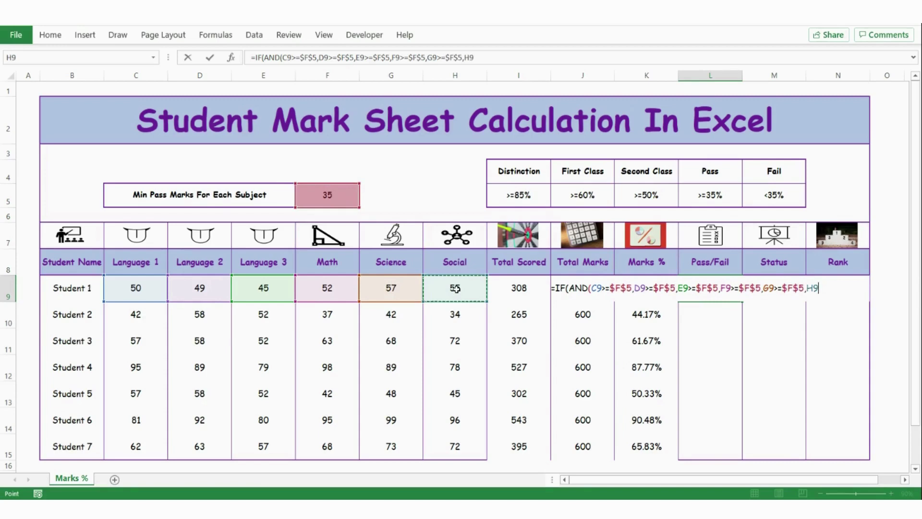
text(=>)
key(BackSpace)
key(BackSpace)
text(>=)
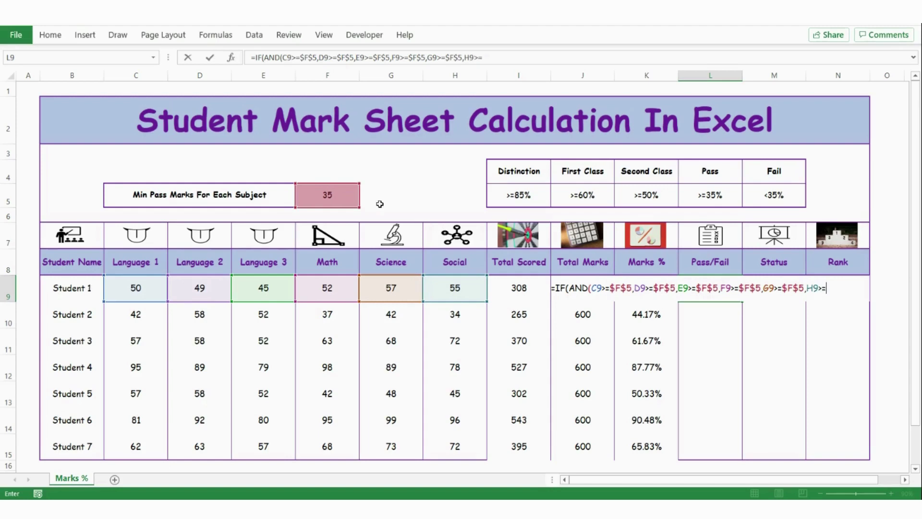
click(334, 197)
key(F4)
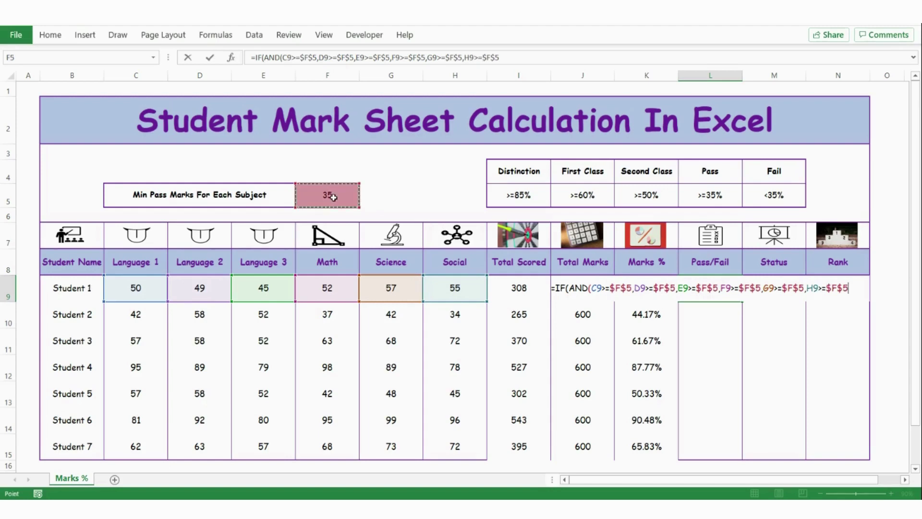
Close the AND test, finish the L9 formula with the results "Pass" and "Fail", and fill it down to Student 7
text(,)
key(BackSpace)
text(),"Pass)
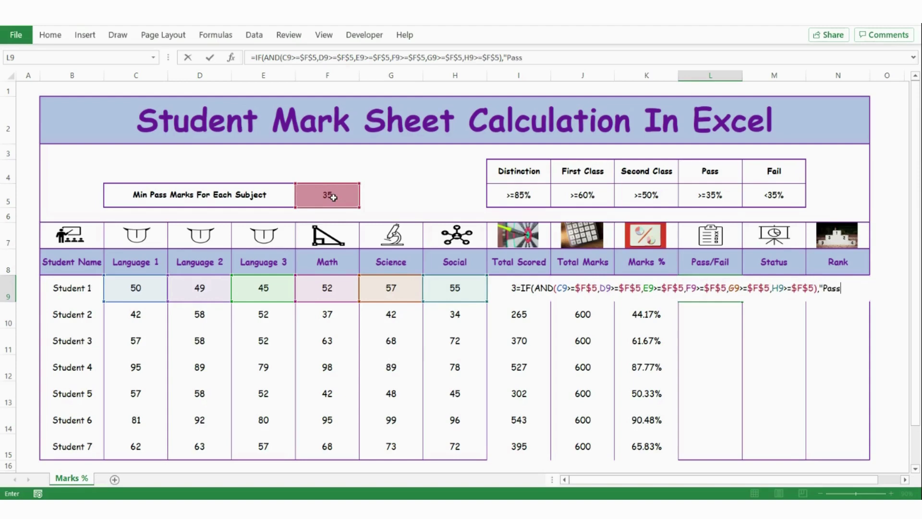
text(",)
text(Fail")
key(Return)
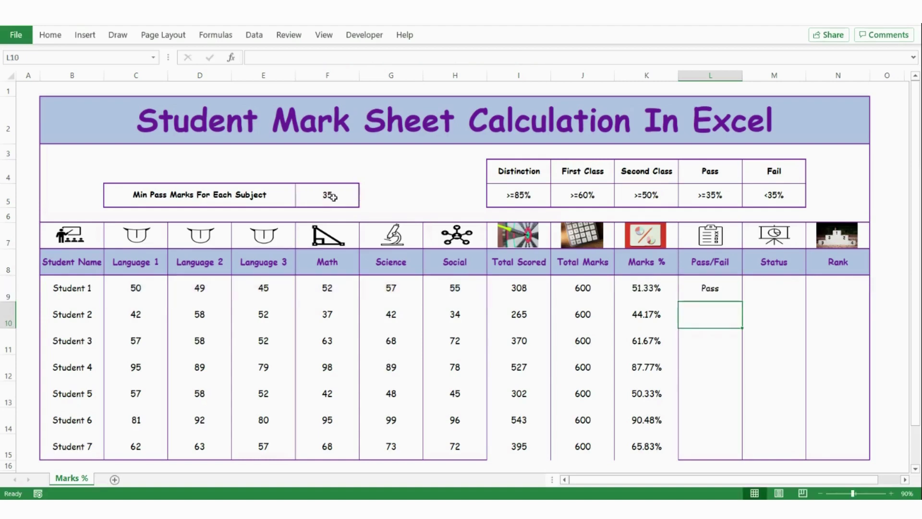
click(711, 288)
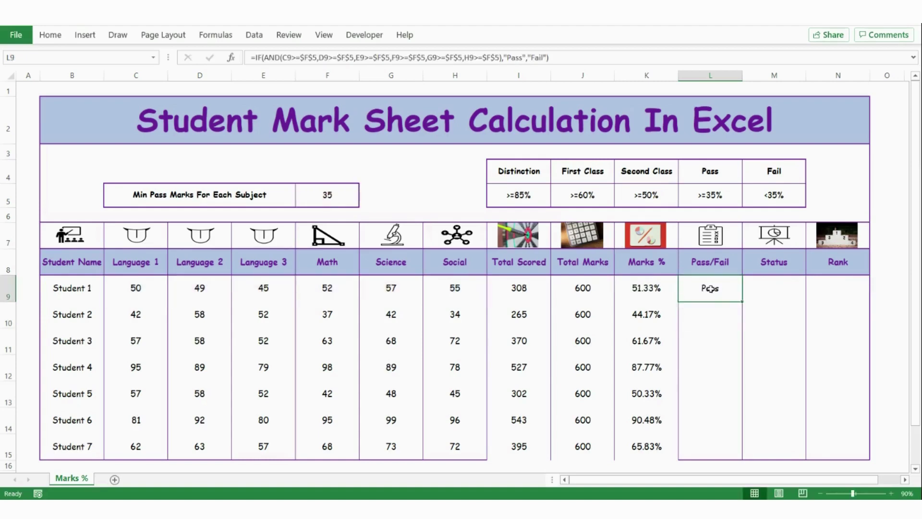
double_click(744, 304)
Check Student 2's Pass/Fail result against the subject marks, and examine the percentage criteria for Distinction and First Class
click(720, 315)
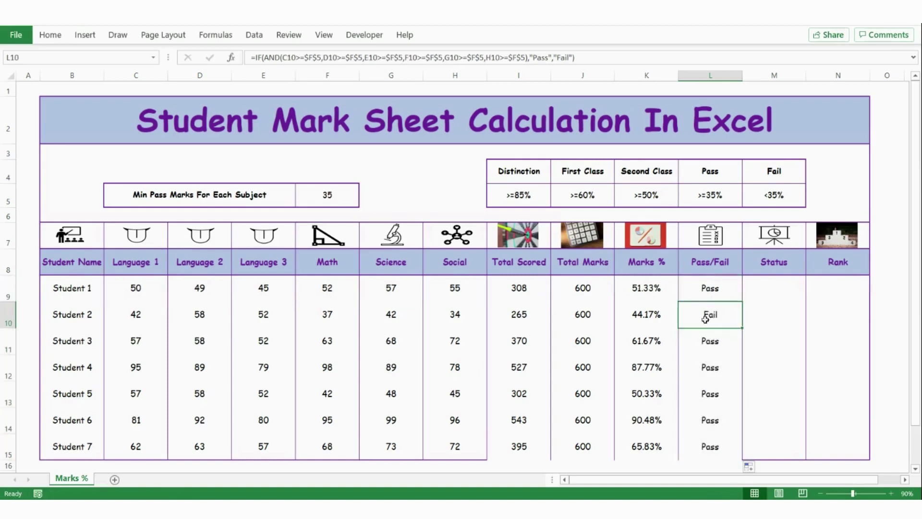
click(9, 315)
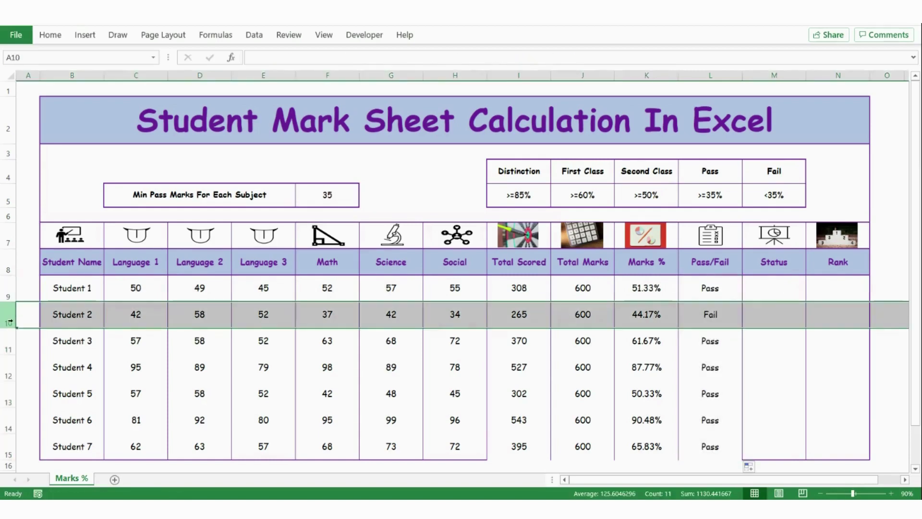
click(461, 324)
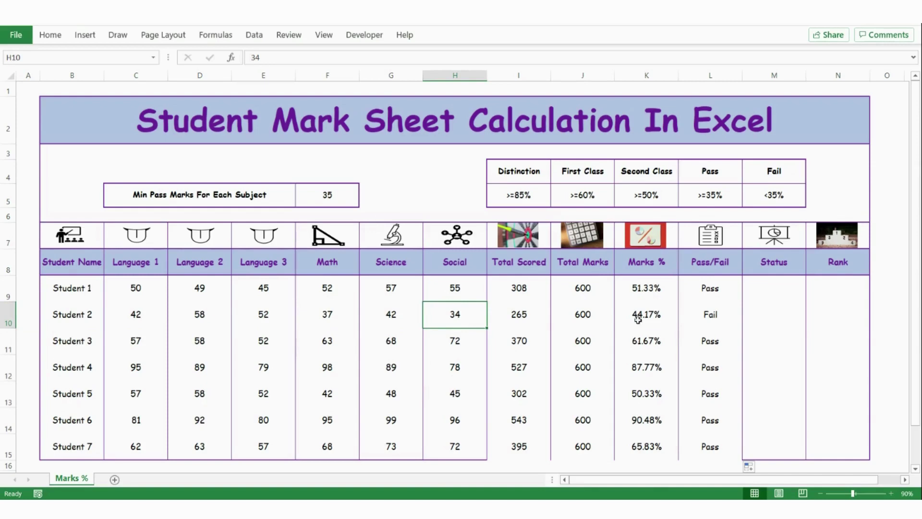
click(762, 288)
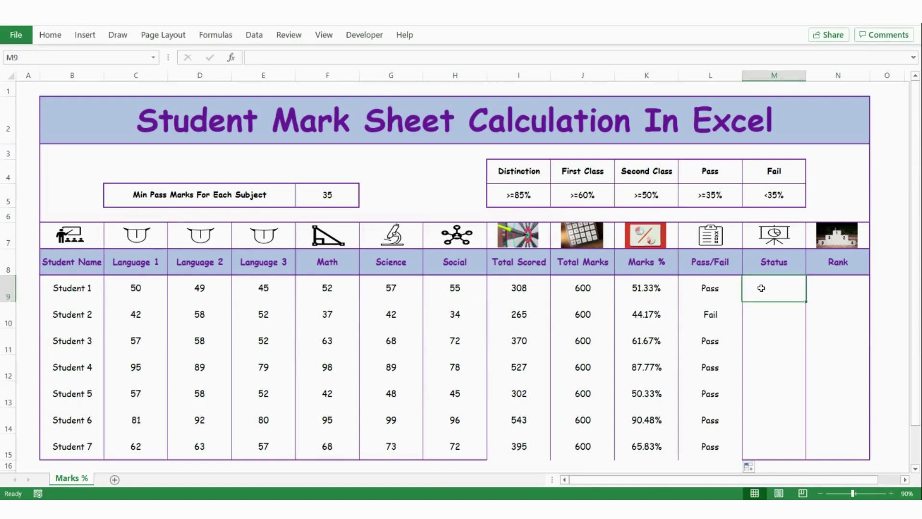
click(521, 176)
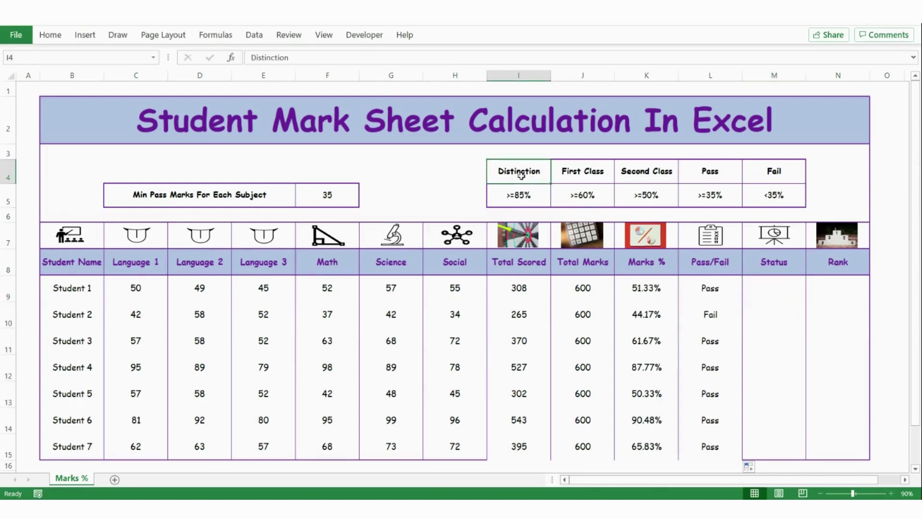
click(562, 173)
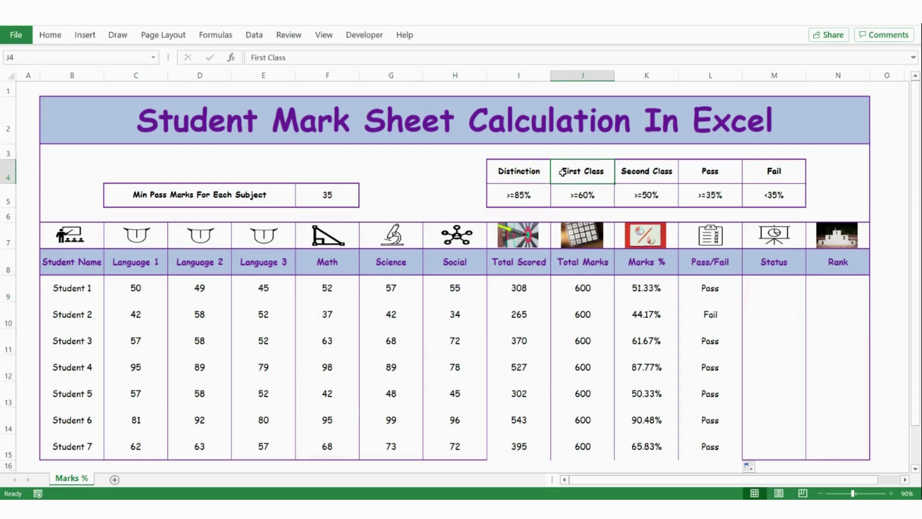
click(517, 190)
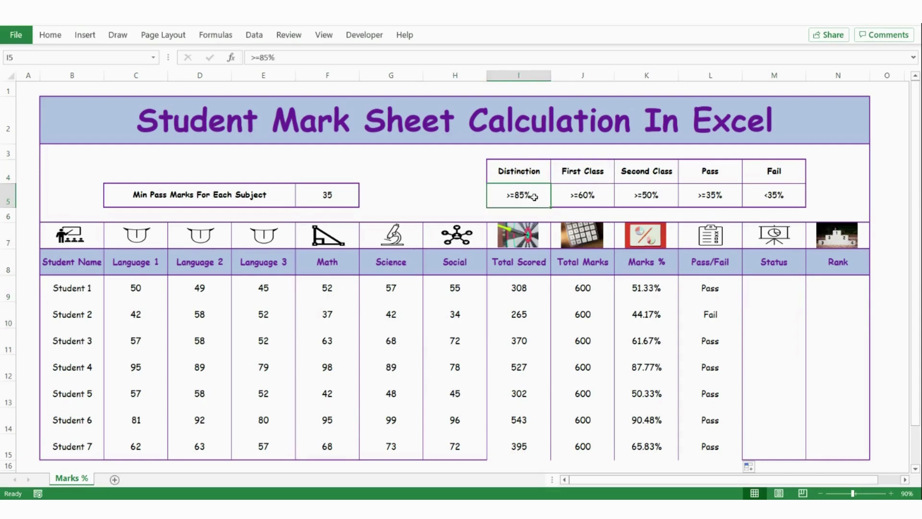
click(531, 171)
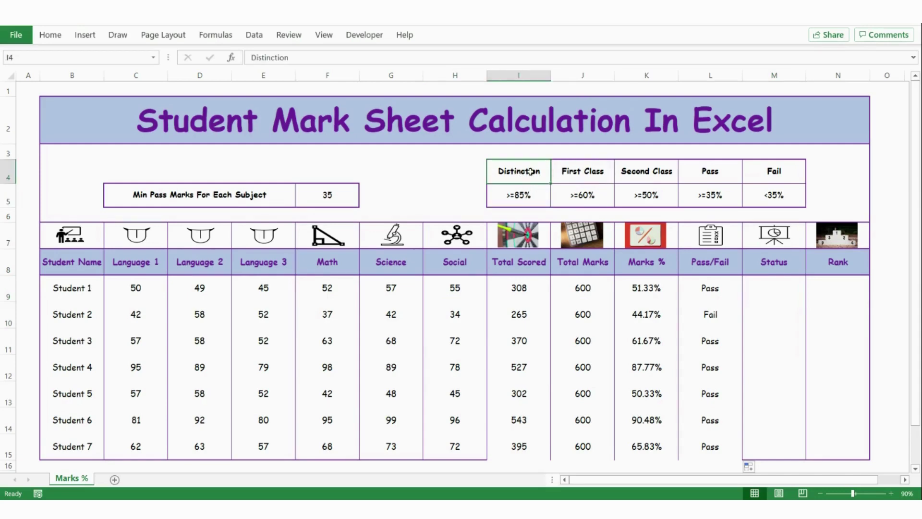
click(590, 192)
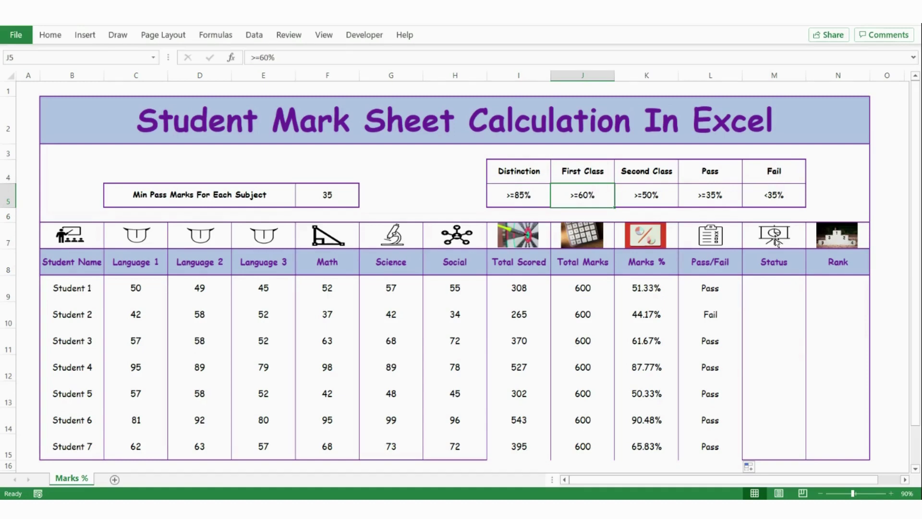
Start a nested IF formula in M9 returning "Distinction" for K9>=85% and "First Class" for K9>=60%
click(764, 299)
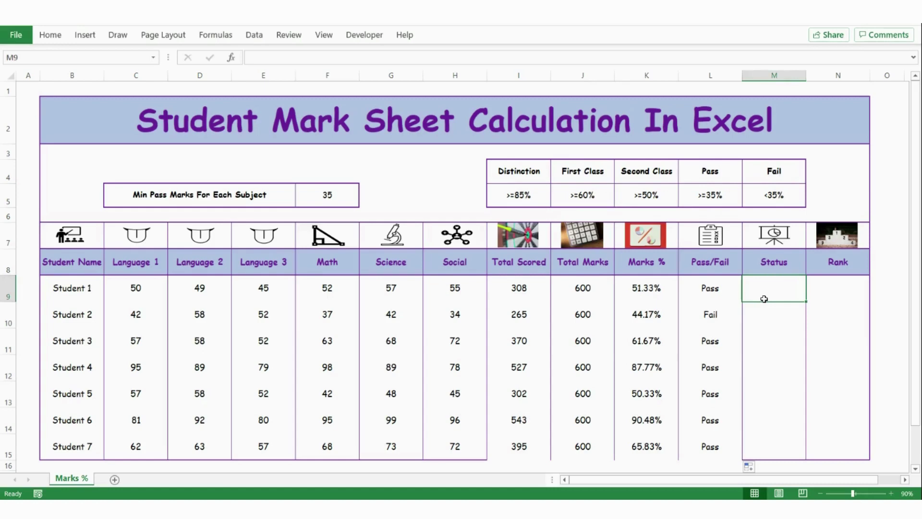
text(=)
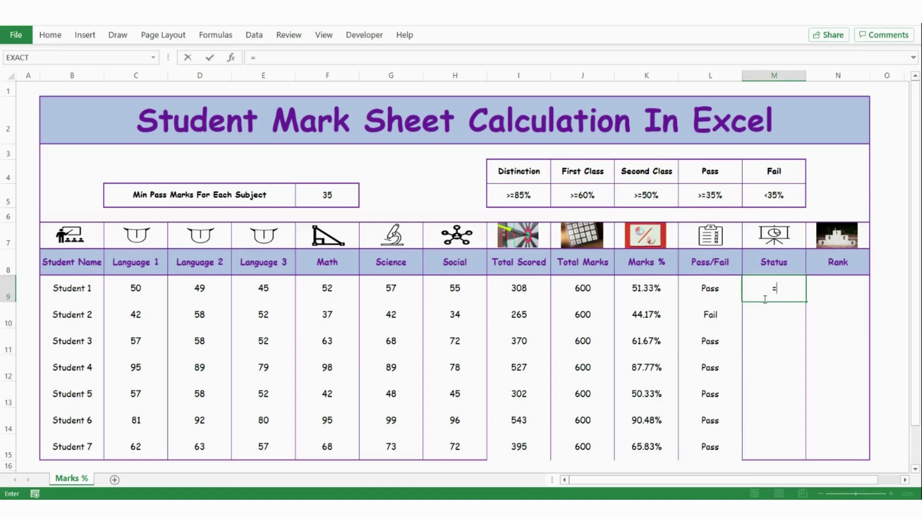
text(IF()
click(652, 287)
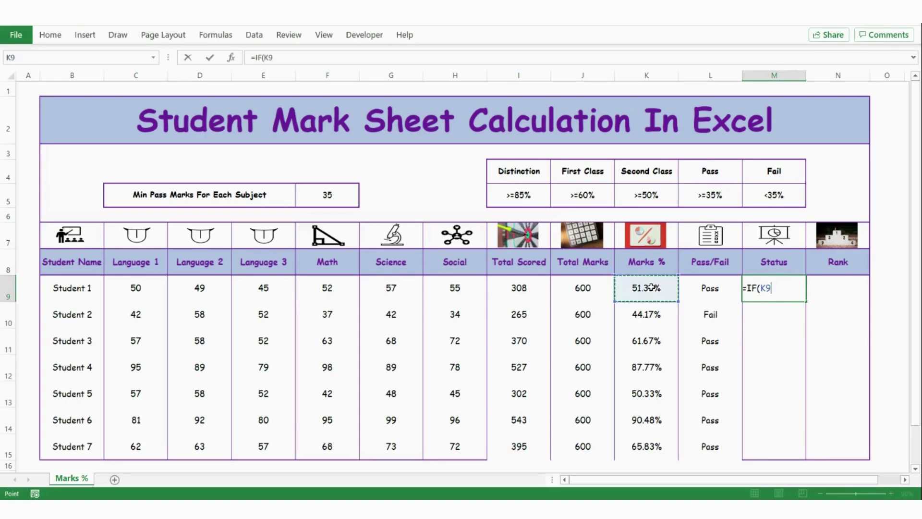
text(>=85)
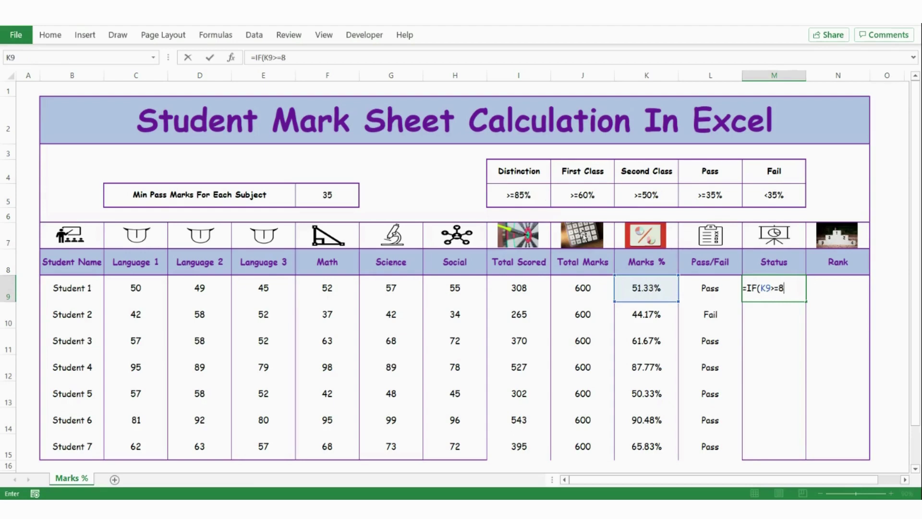
text(%)
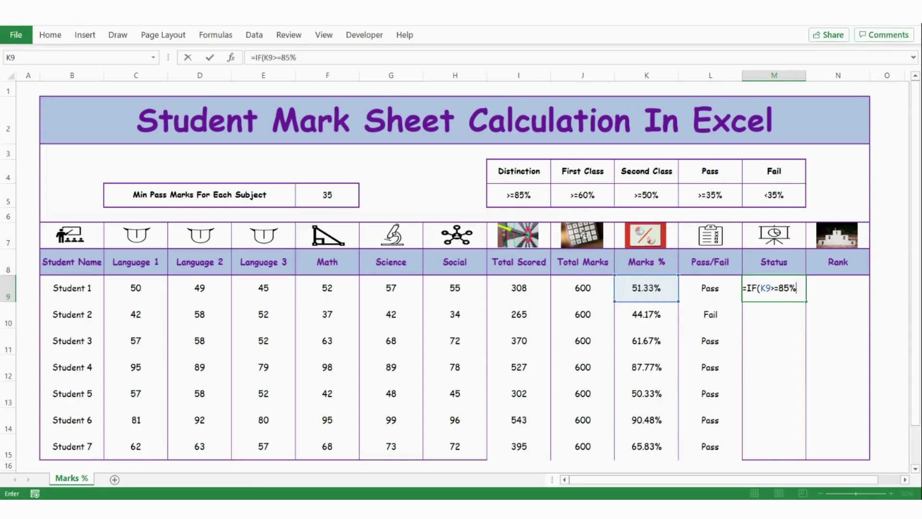
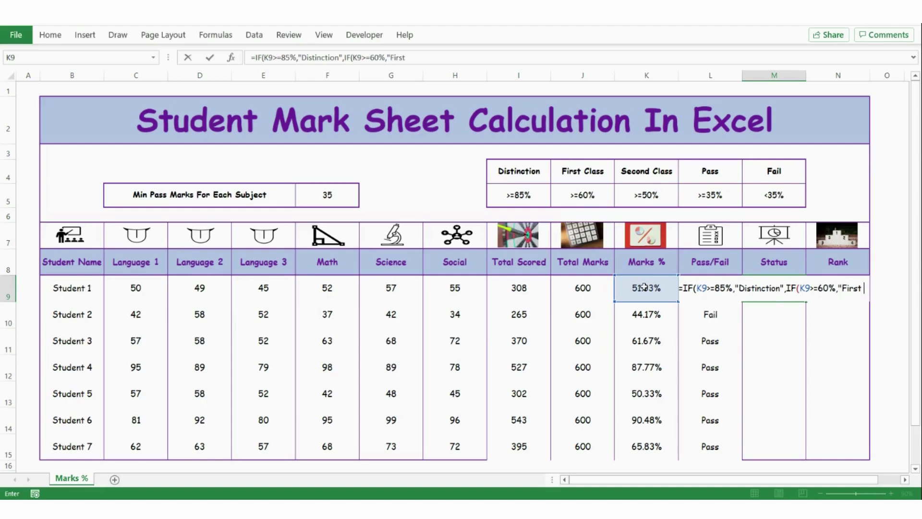
text(Class")
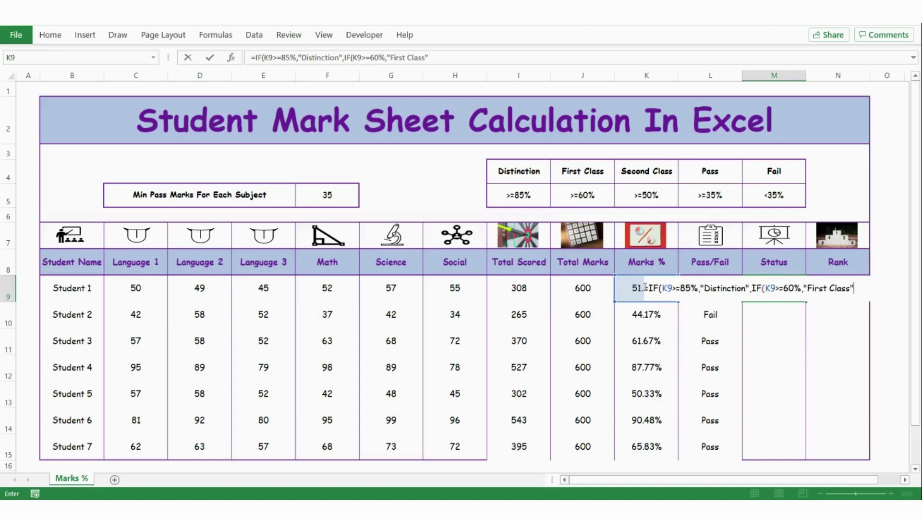
Nest another IF in the M9 formula that returns "Second Class" for K9>=50%
text(,IF()
click(636, 315)
key(Up)
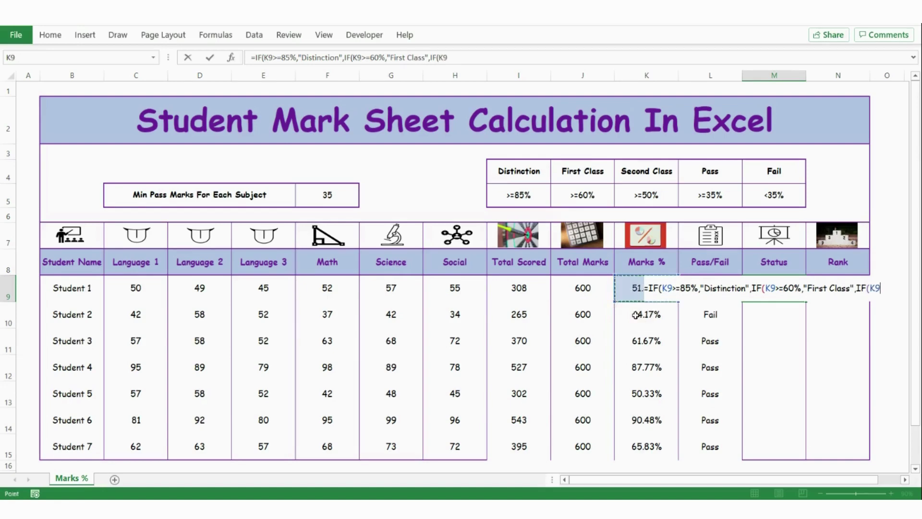
text(>=50%)
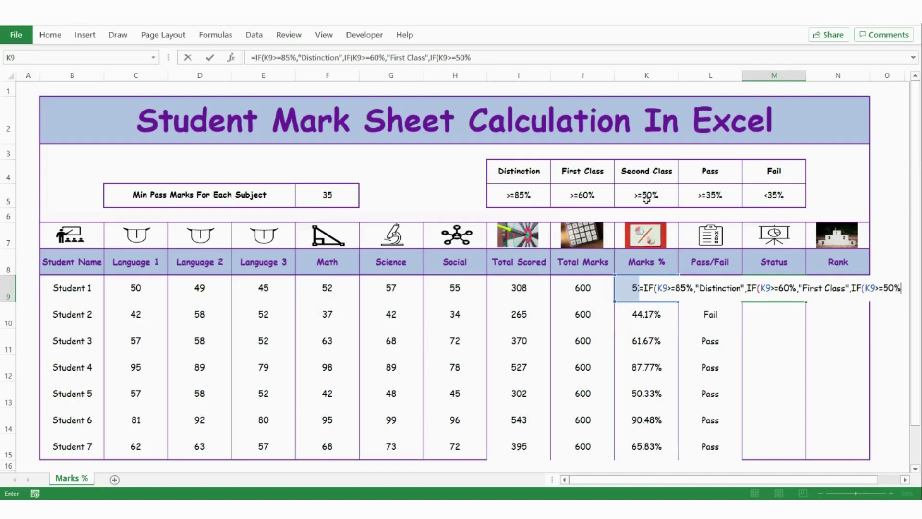
text(,"Second )
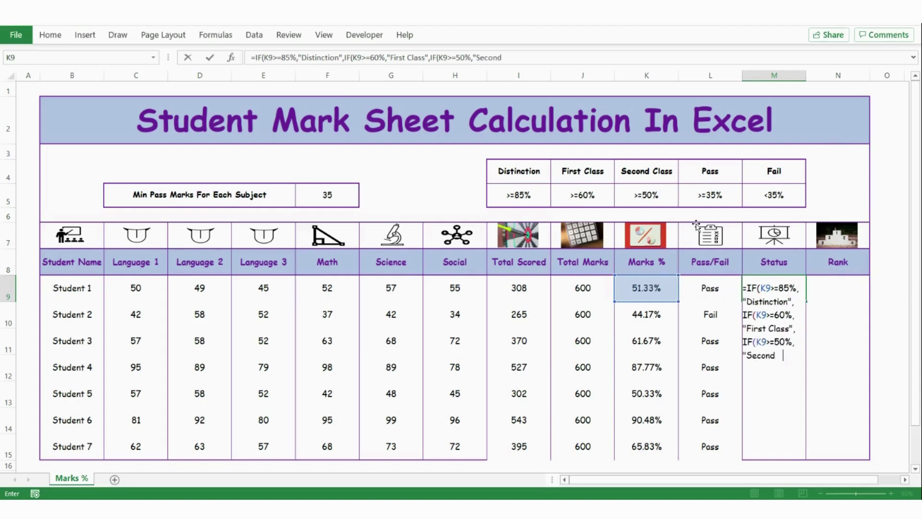
text(Class" IF()
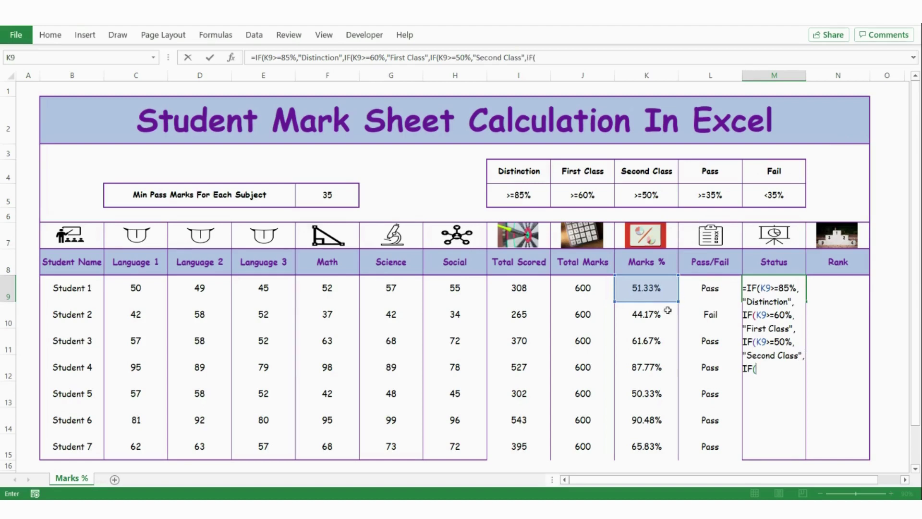
Add the condition K9>=35% with the result "Pass" to the nested IF in M9
click(655, 316)
key(Up)
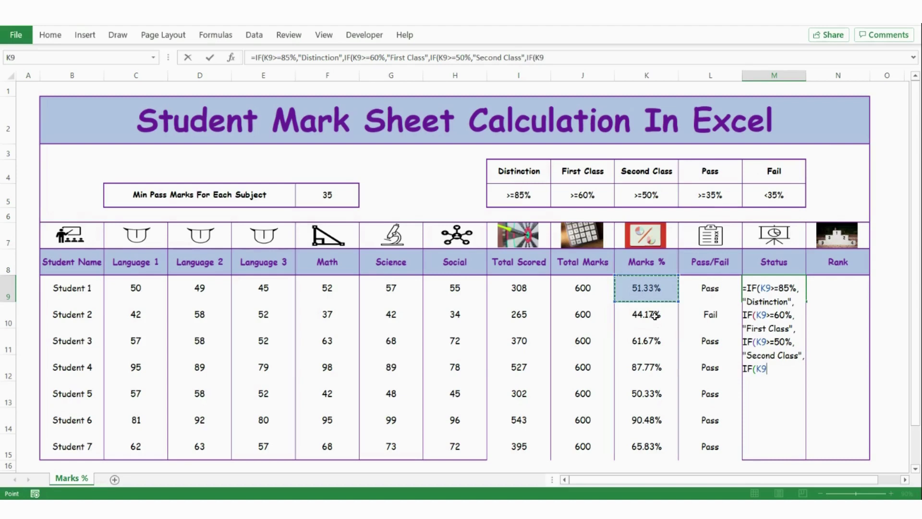
text(>)
text(=)
text(35)
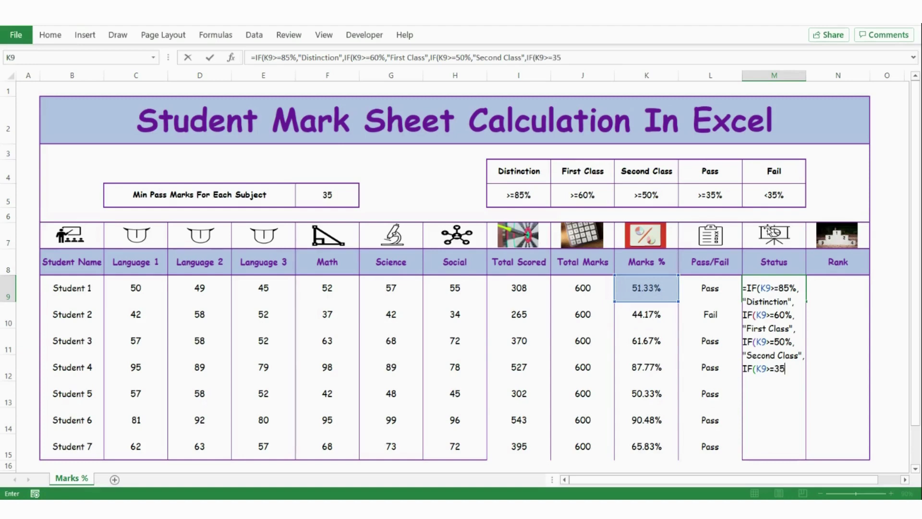
text(%,"Pass",IF()
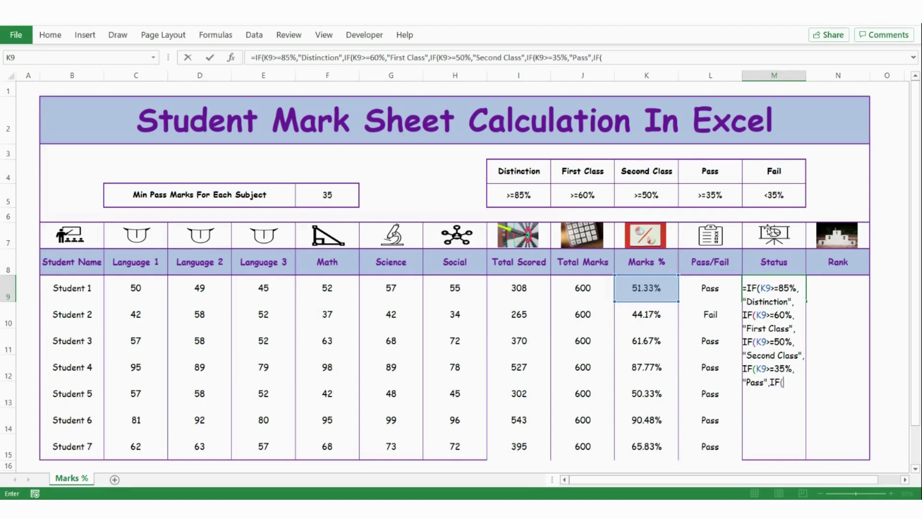
Add the final IF condition K9<35% with the result "Fail" to the M9 formula
click(653, 314)
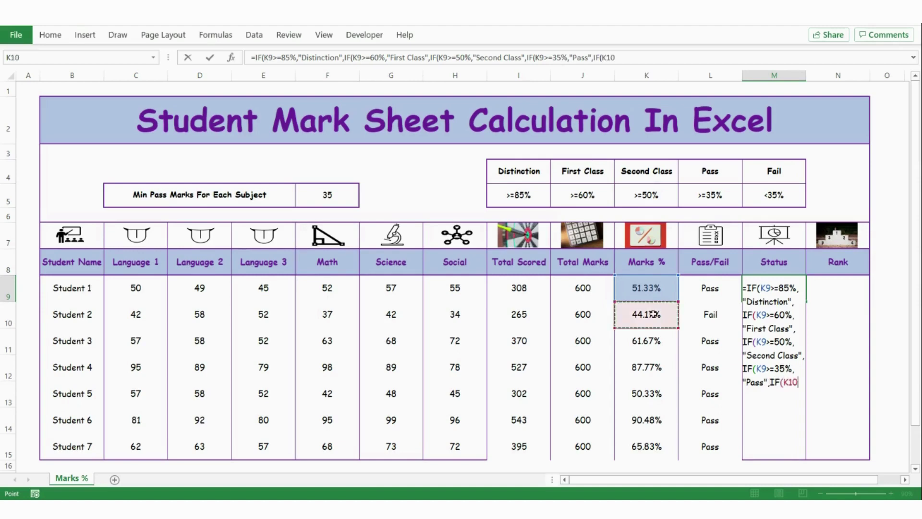
key(Up)
text(<)
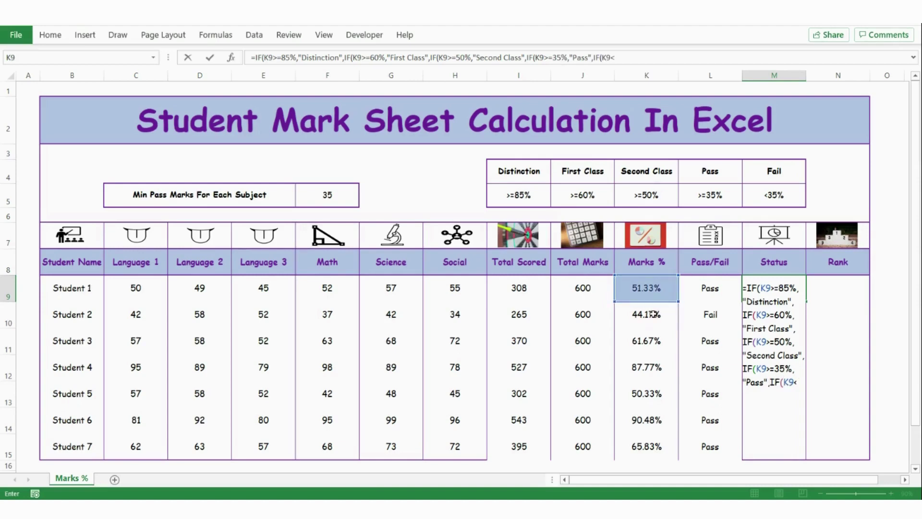
text(35%)
text(")
text(,)
text(Fail)
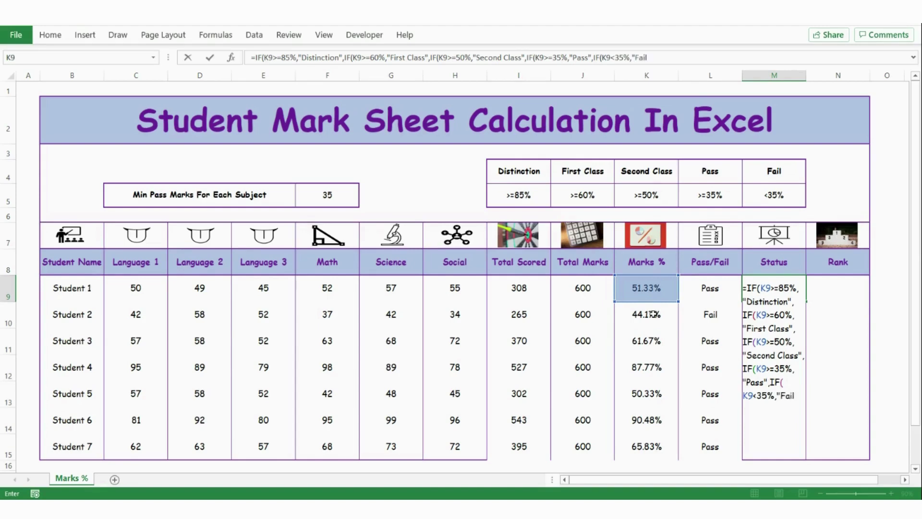
Close all five IF functions in M9, enter the Status formula, and fill it down to Student 7
text("))))))
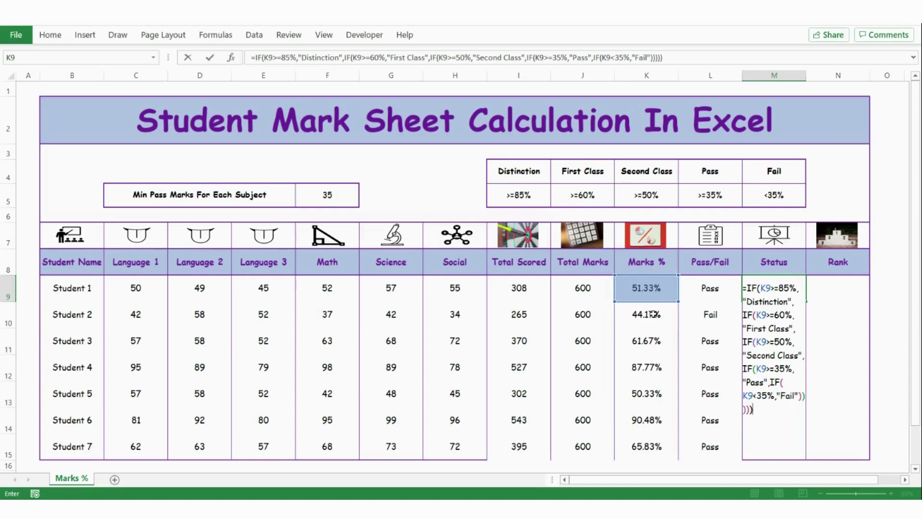
key(Return)
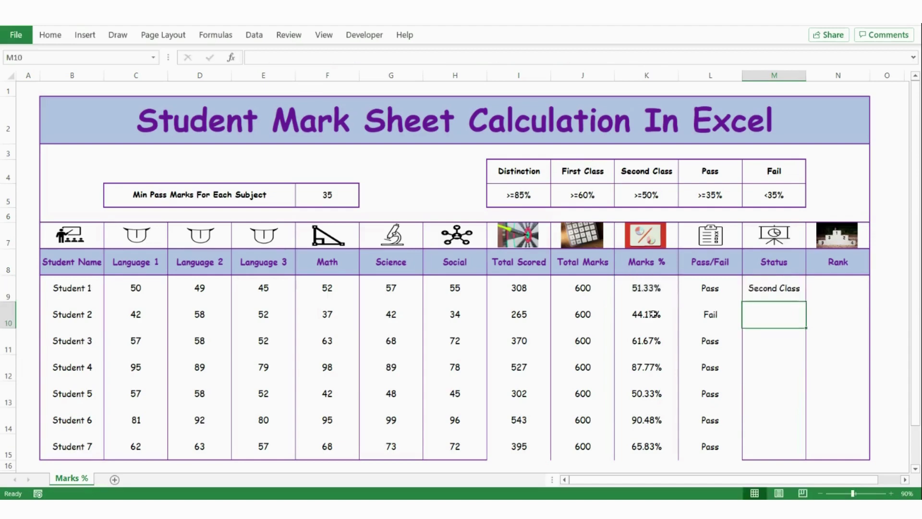
click(773, 285)
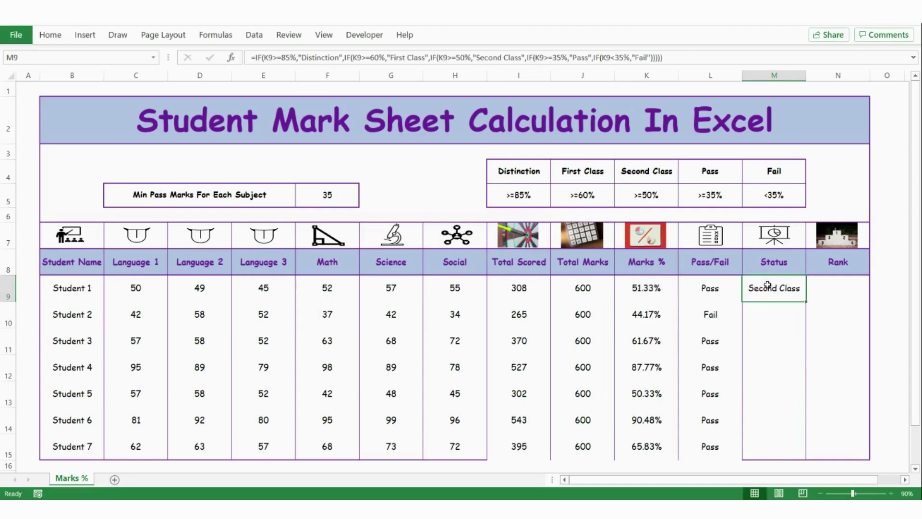
double_click(807, 302)
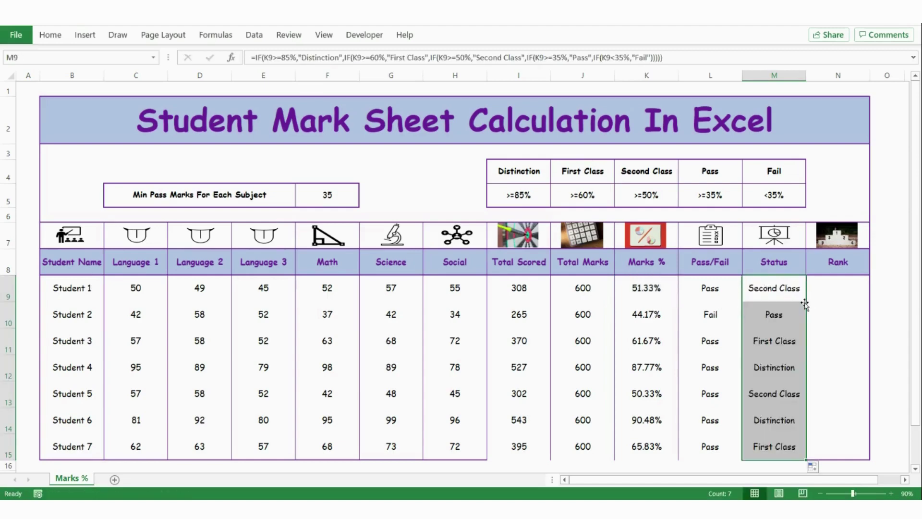
Compare the Marks % of Students 1 to 6 with their Status results and the class criteria
click(657, 293)
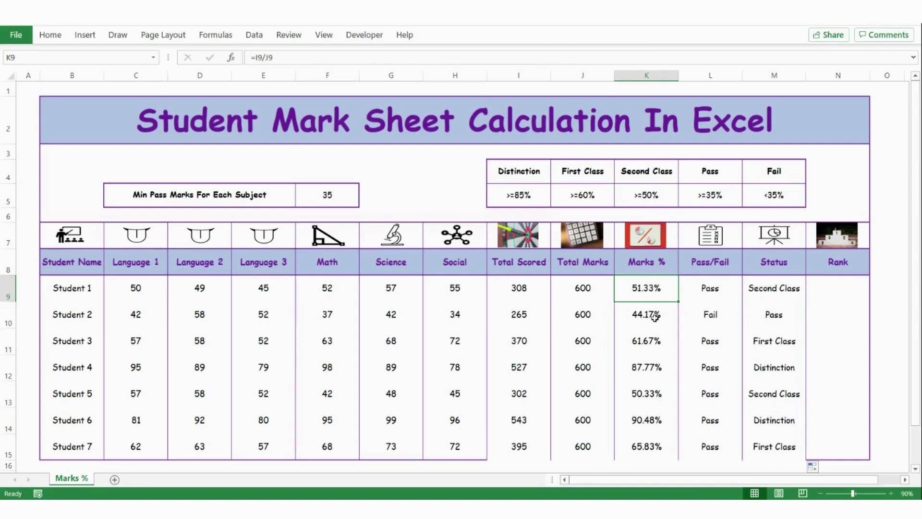
click(764, 314)
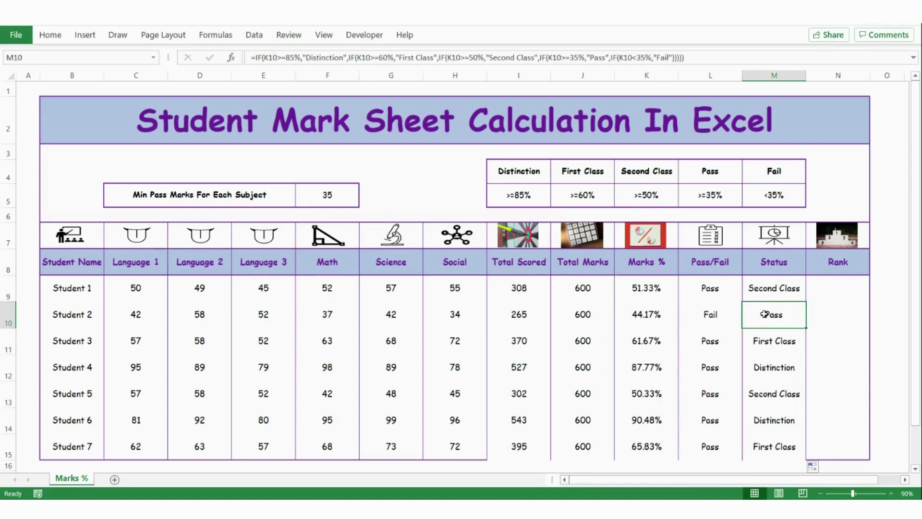
click(629, 316)
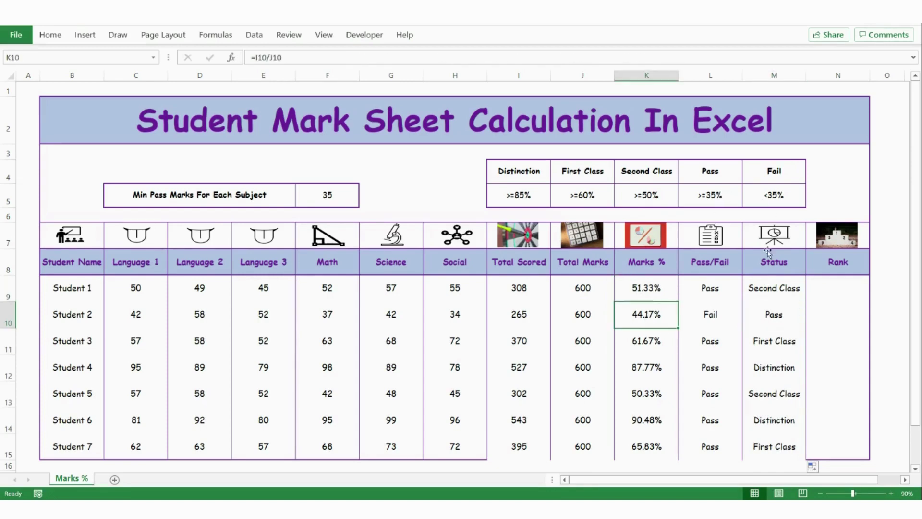
click(768, 352)
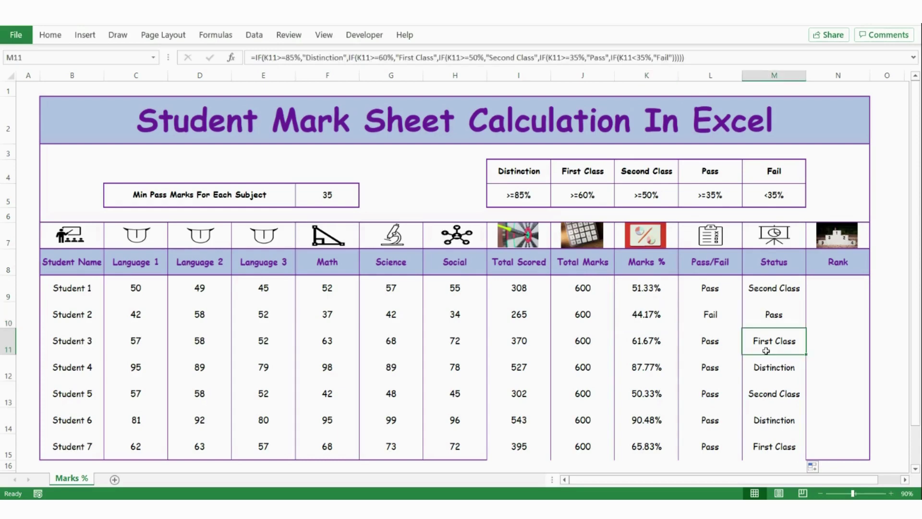
click(646, 348)
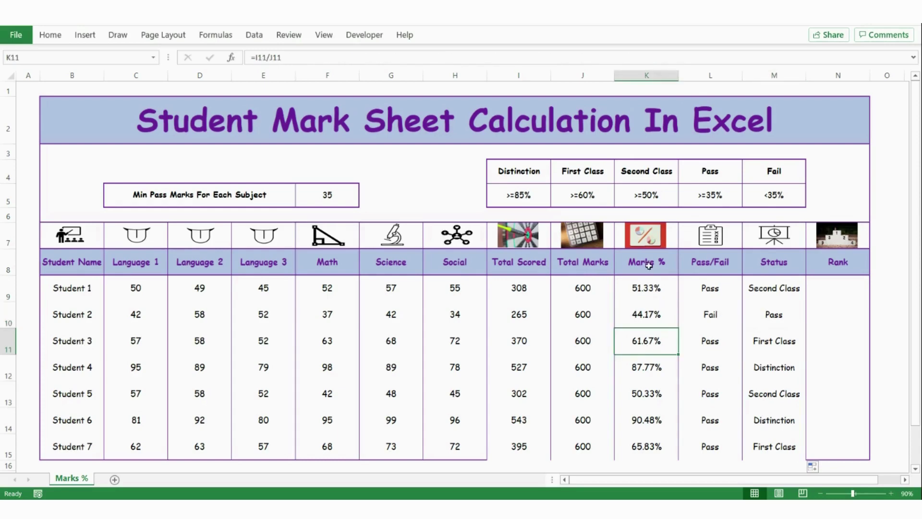
click(643, 371)
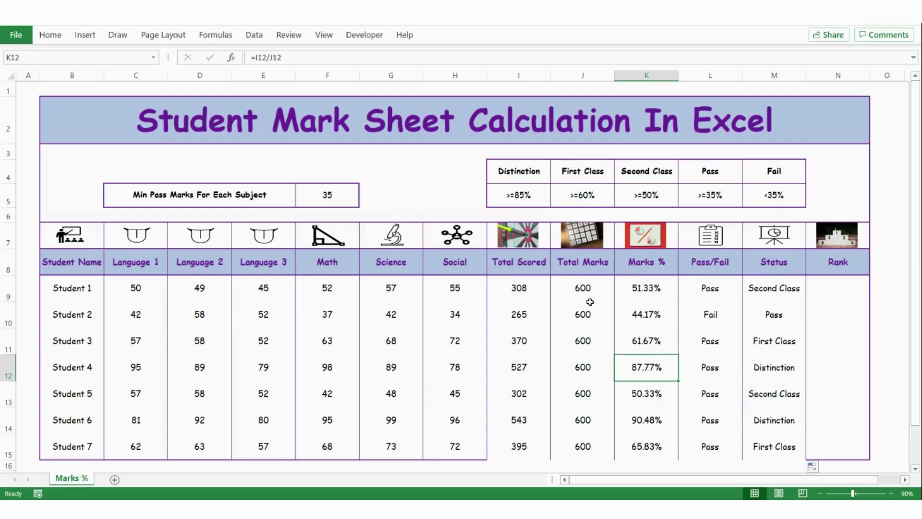
click(640, 402)
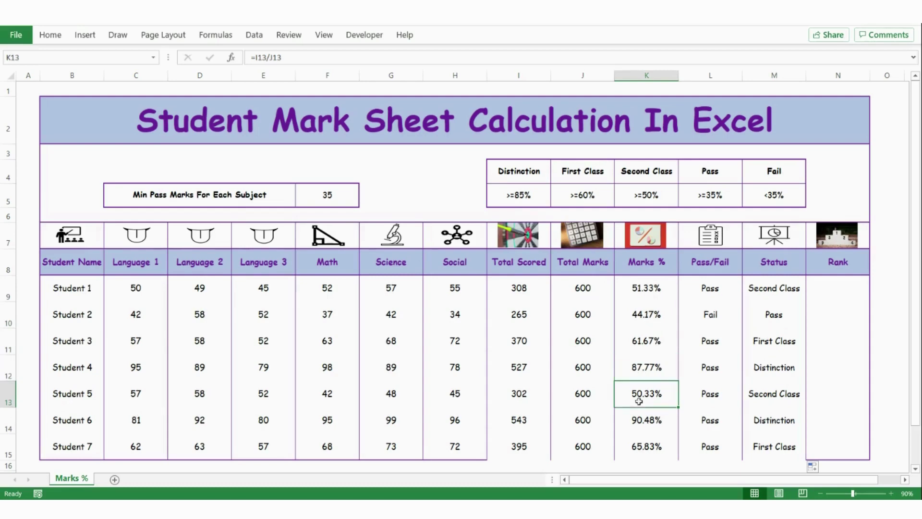
click(648, 429)
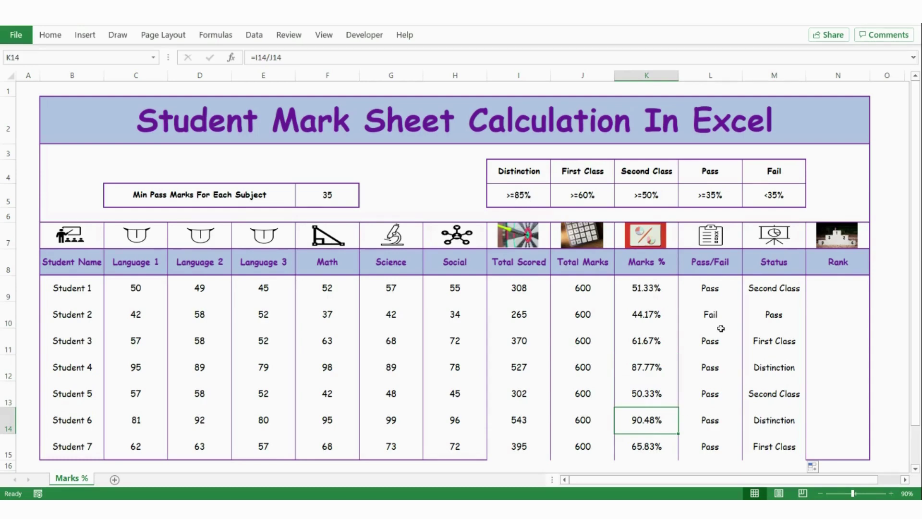
Start a RANK formula in N9 with Student 1's percentage, K9, as the number to rank
click(838, 289)
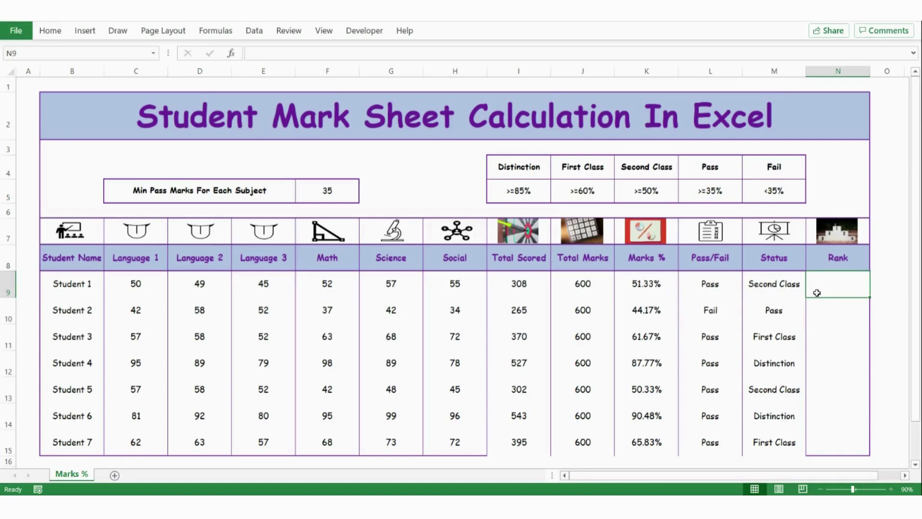
text(=rank)
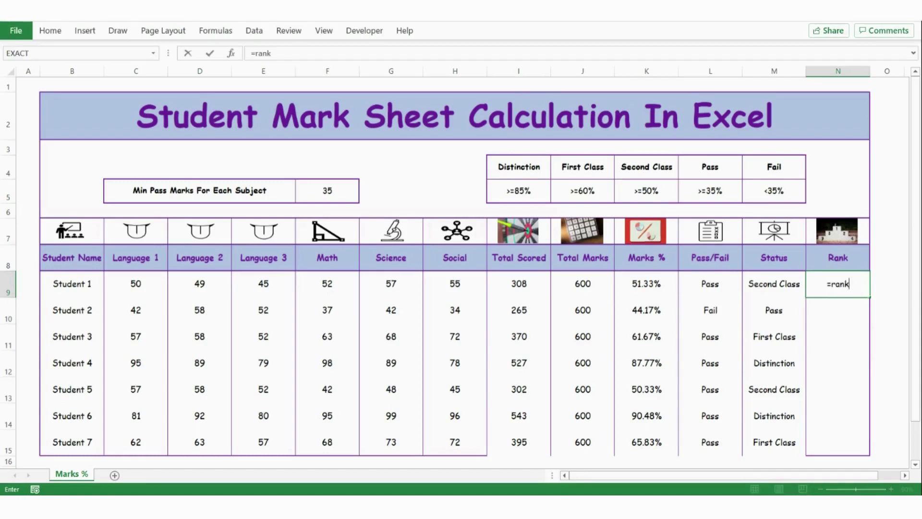
key(Tab)
click(649, 284)
text(,)
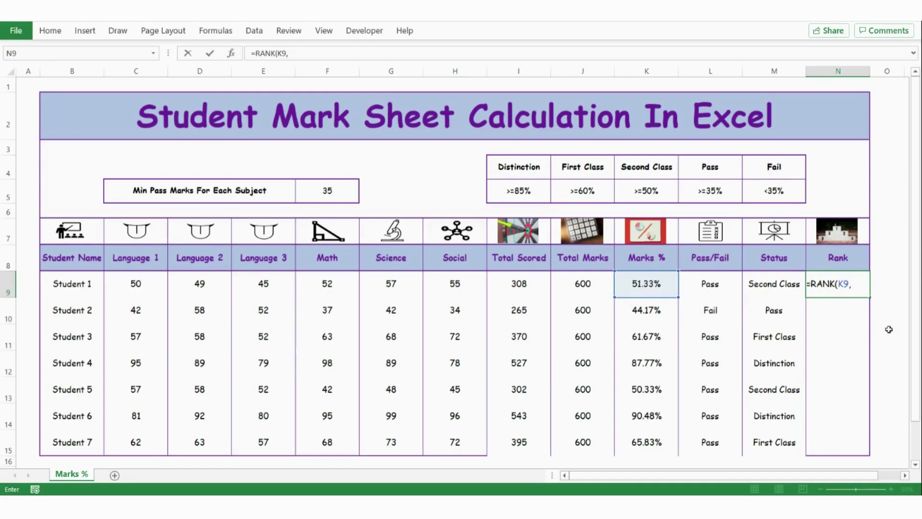
Add the Marks % range as the absolute reference $K$9:$K$15 in the N9 RANK formula
click(658, 282)
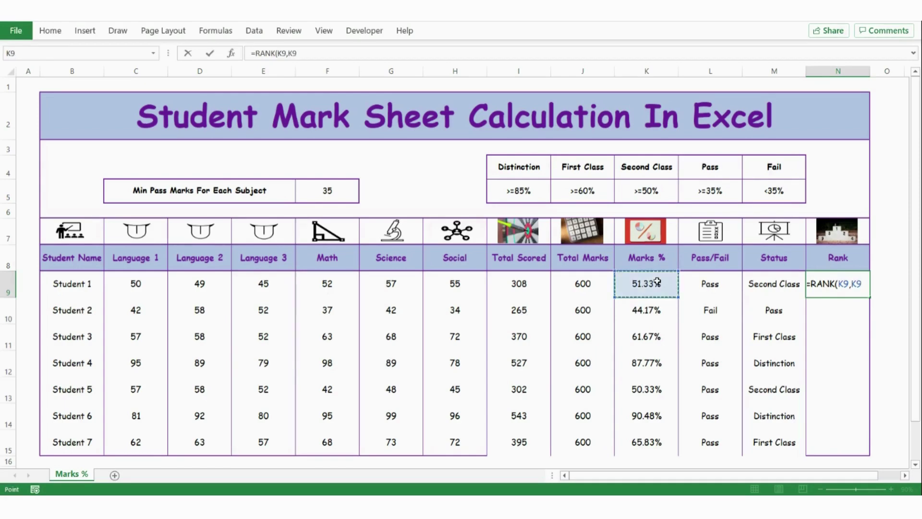
key(ctrl+shift+Down)
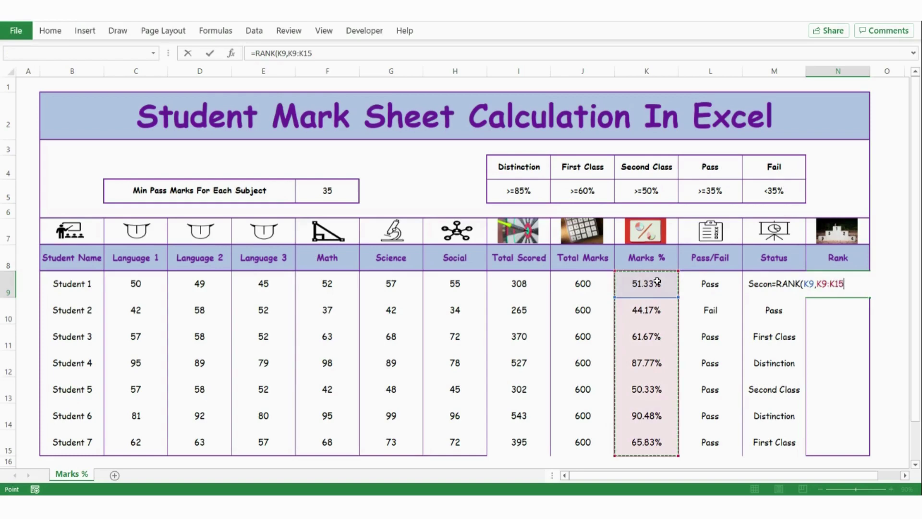
key(F4)
text(,)
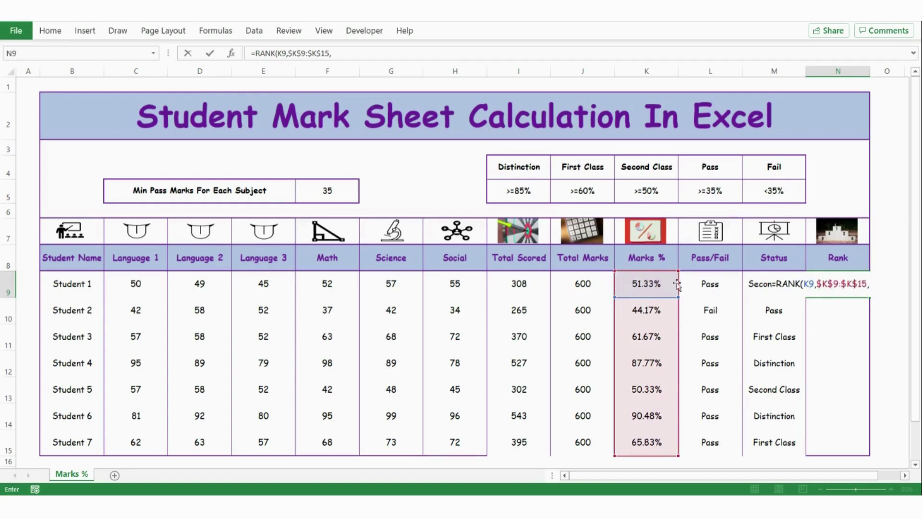
Finish the N9 RANK formula with order 0 for descending ranking, and fill it down the Rank column to Student 7
text(0))
key(Return)
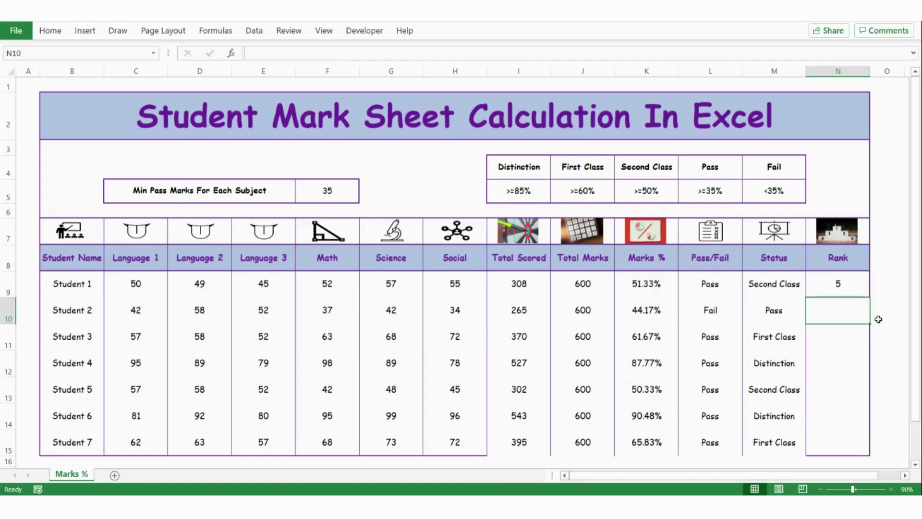
click(848, 287)
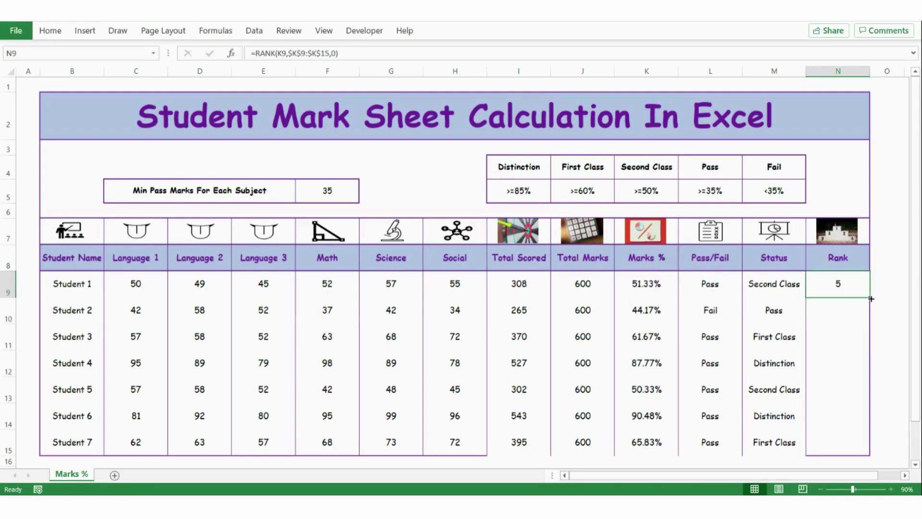
double_click(870, 298)
Check the Rank results of Students 5, 6, 4 and 2 against the Marks % column
click(845, 395)
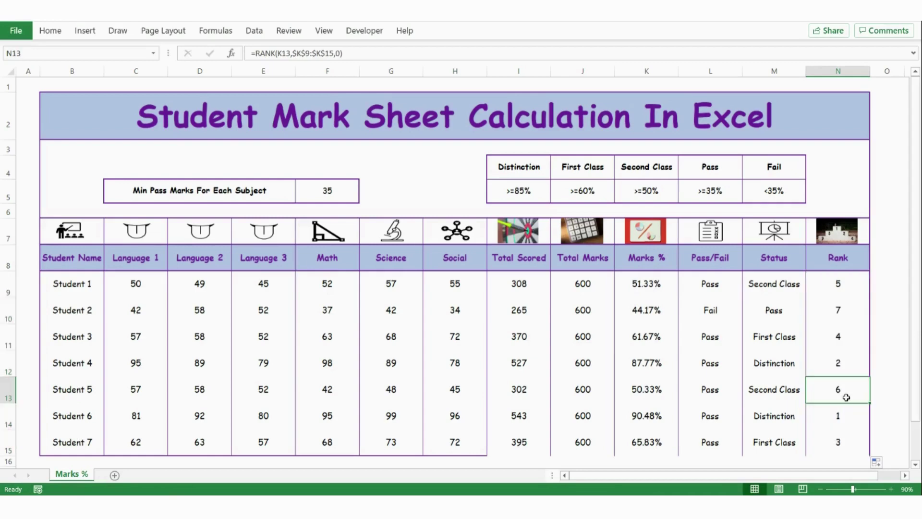
click(659, 417)
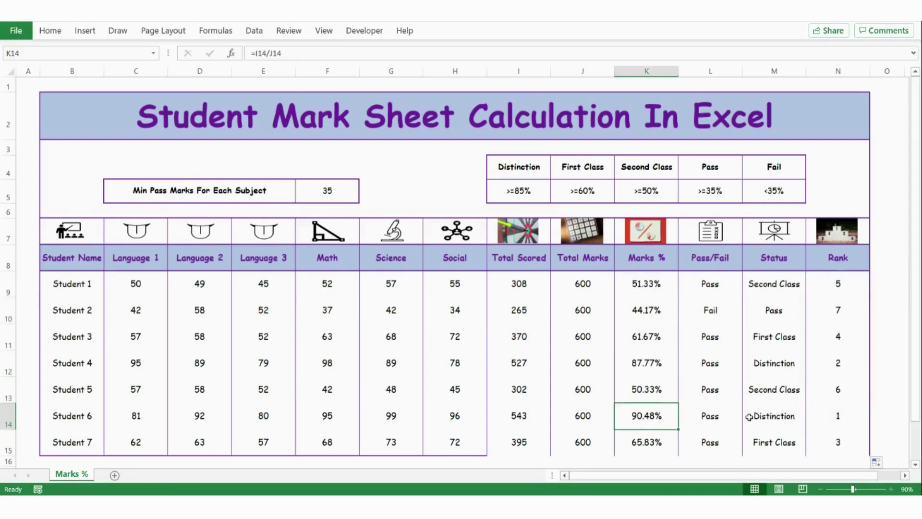
click(828, 422)
click(839, 368)
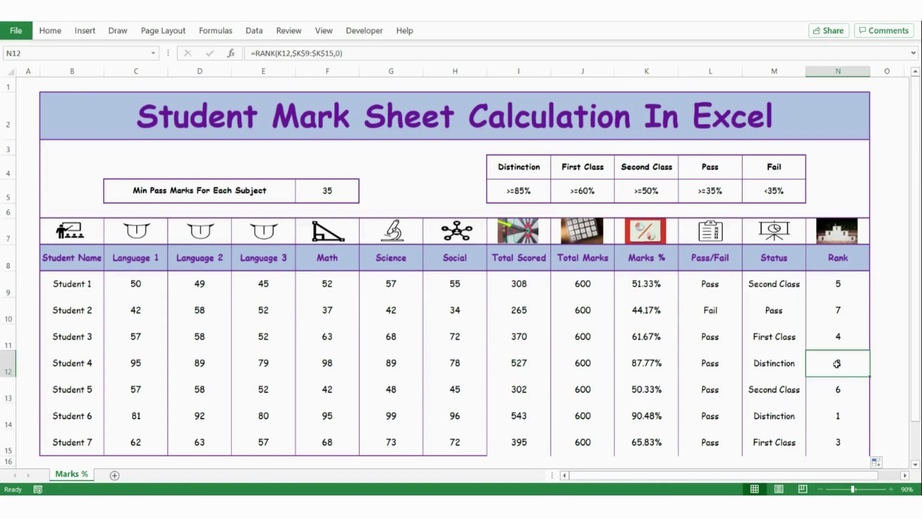
click(648, 364)
click(844, 368)
click(836, 303)
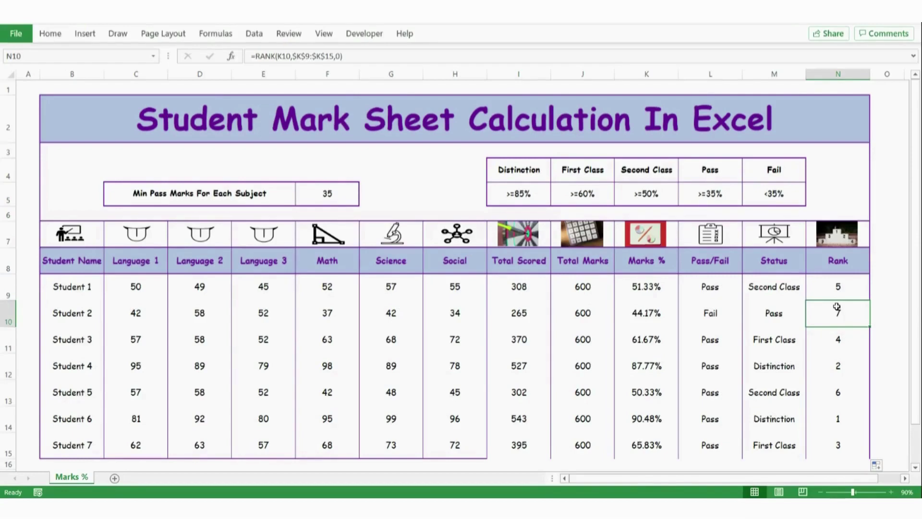